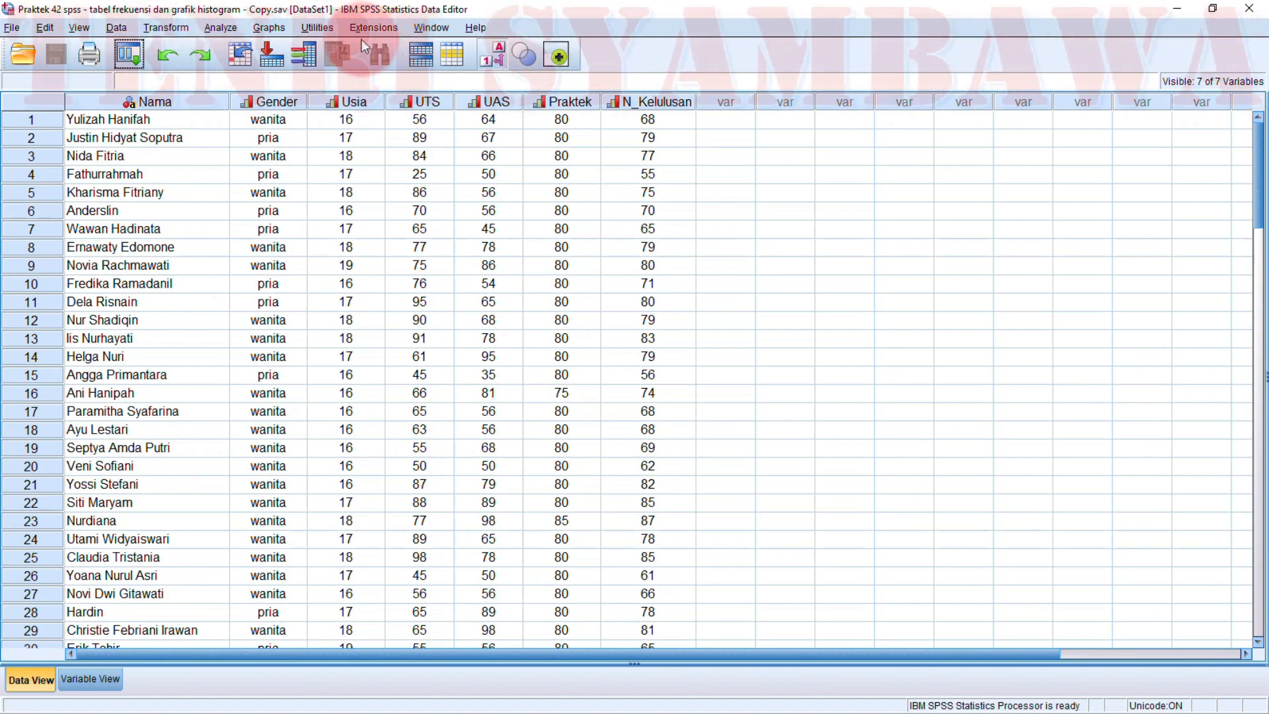
Review the student records and inspect the Usia, UTS, UAS, Praktek and N_Kelulusan columns.
scroll(396, 280, "down", 1)
scroll(395, 280, "down", 20)
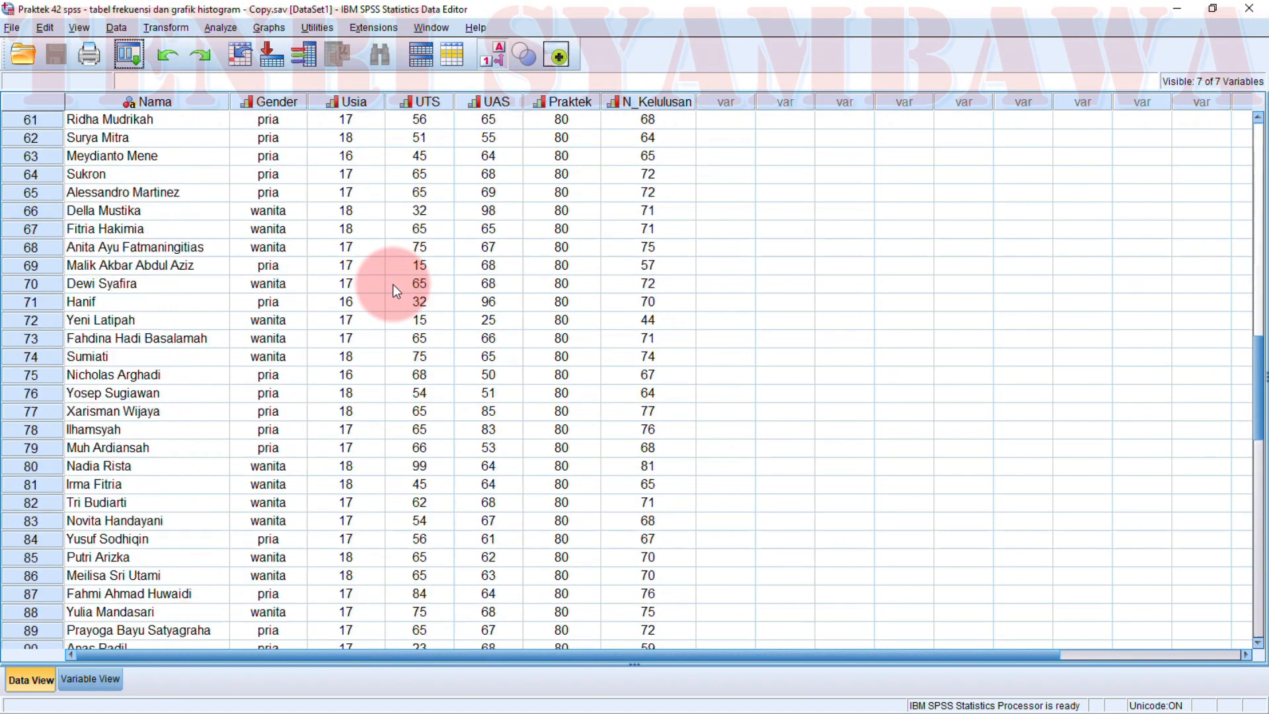
scroll(397, 281, "down", 4)
scroll(403, 278, "up", 16)
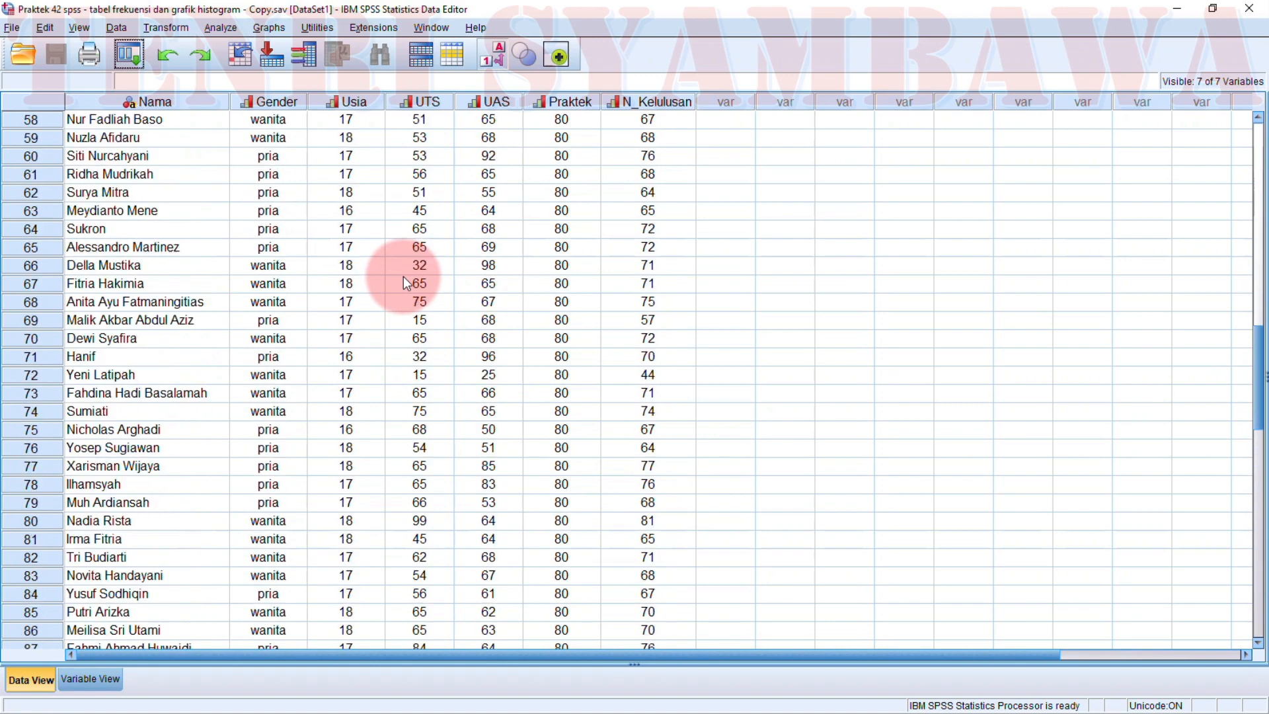
scroll(406, 282, "up", 13)
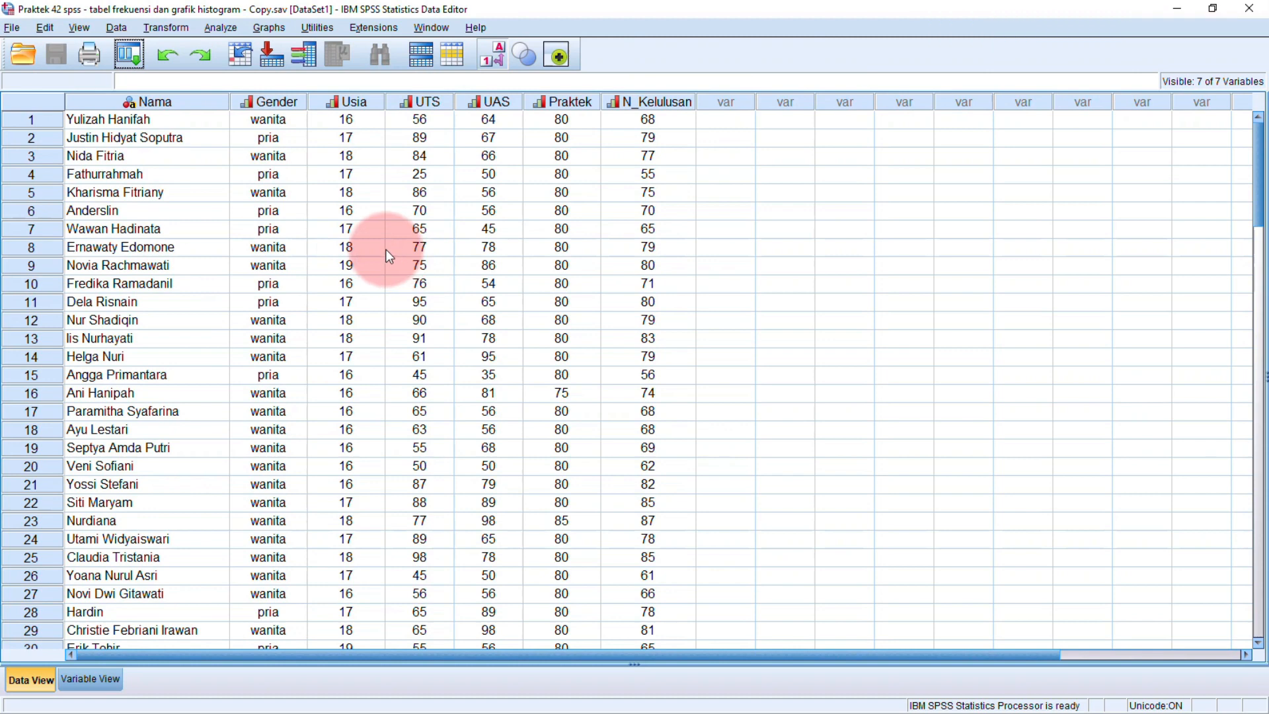
left_click(352, 102)
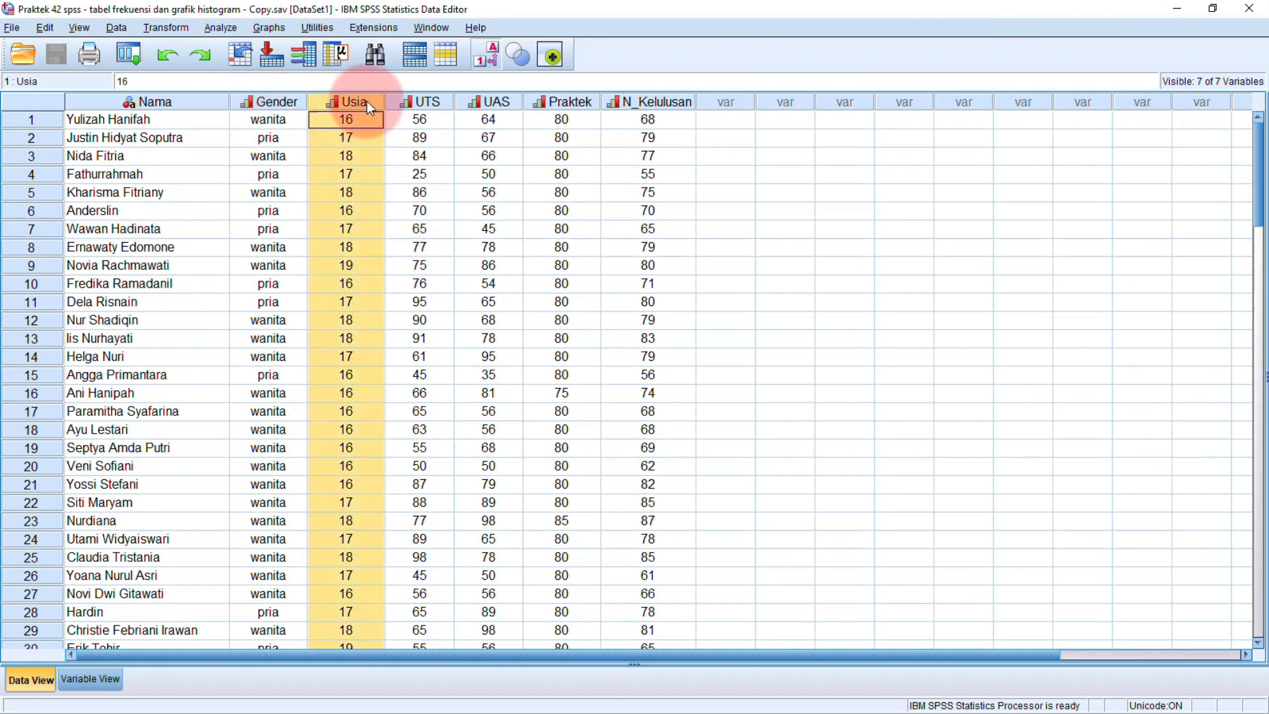
left_click(439, 102)
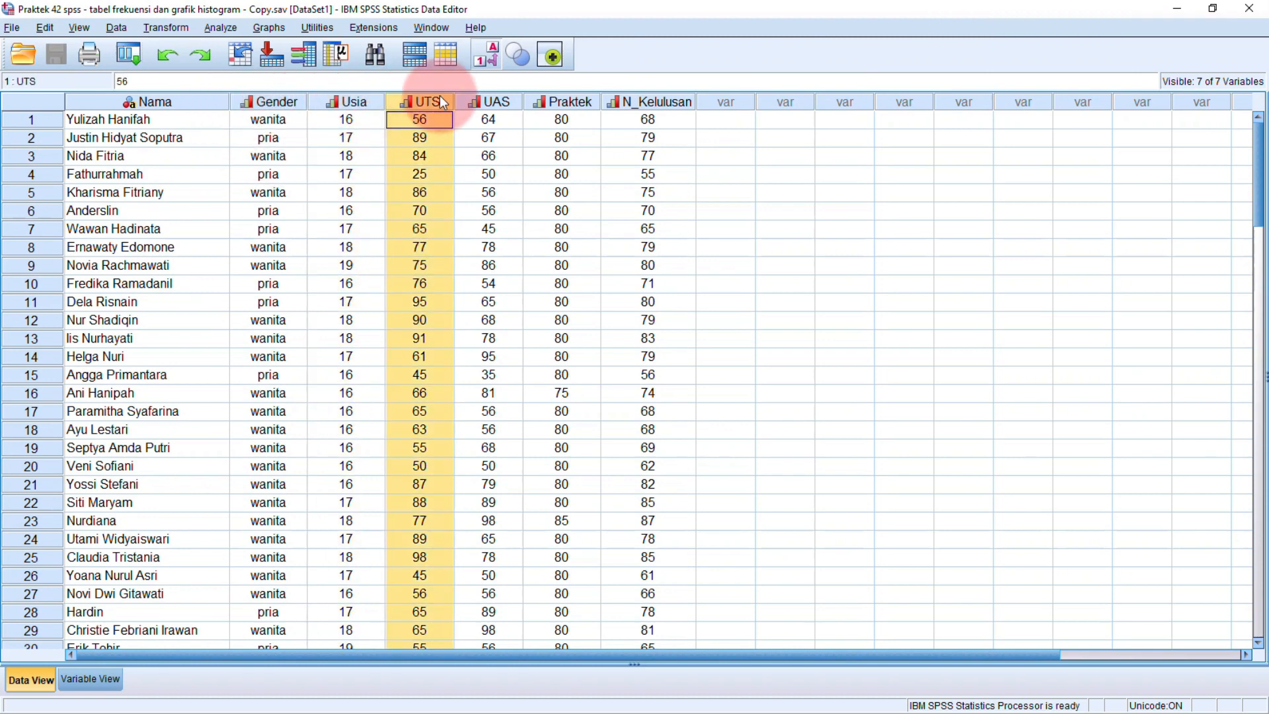
left_click(509, 102)
left_click(588, 102)
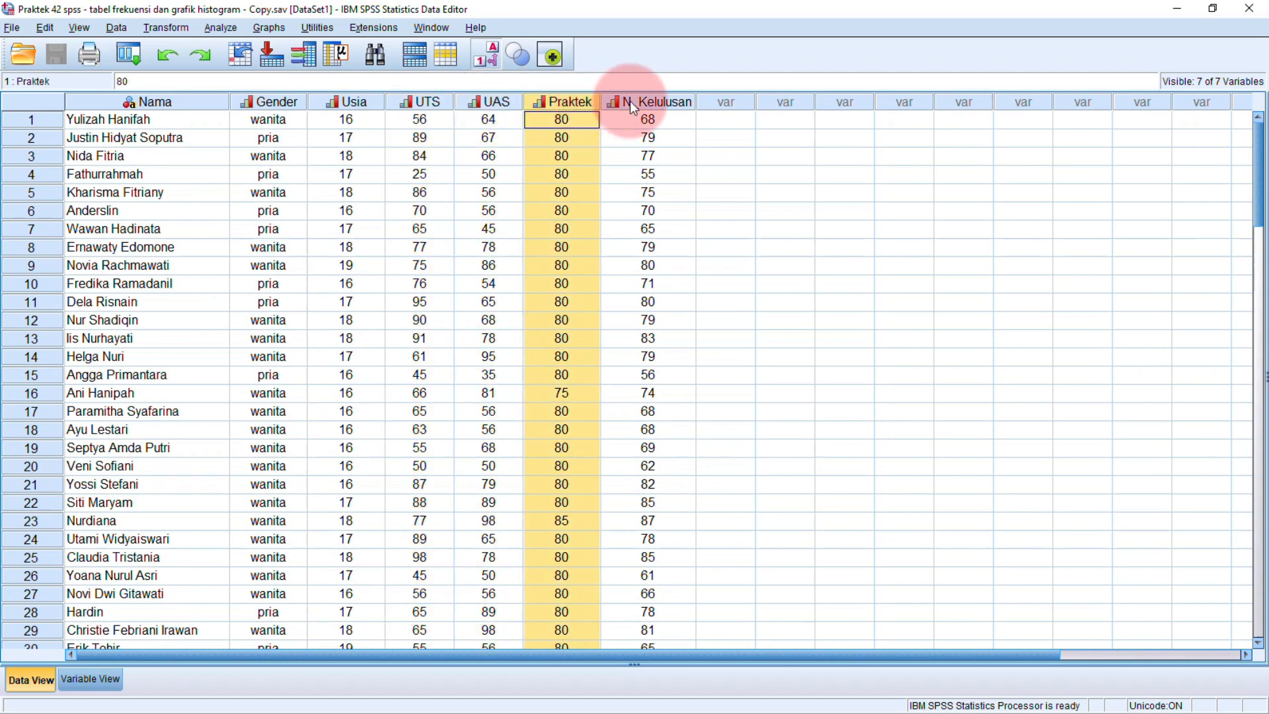
left_click(688, 103)
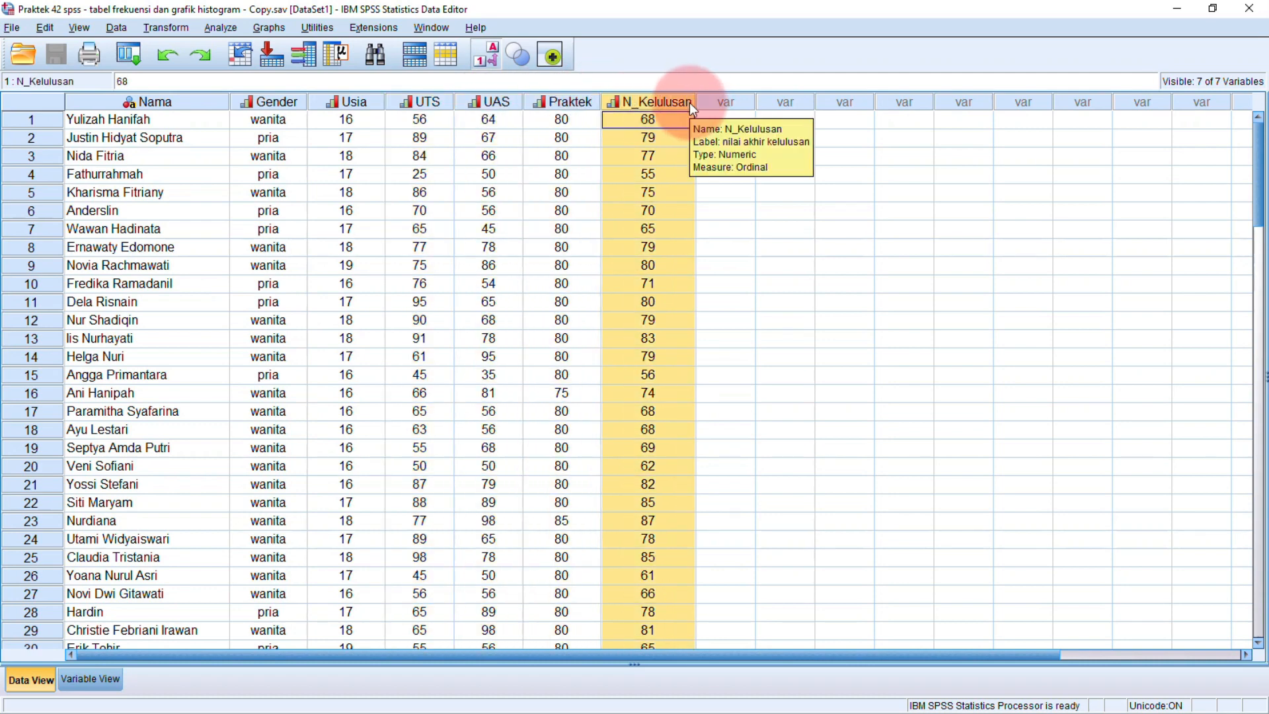
left_click(719, 101)
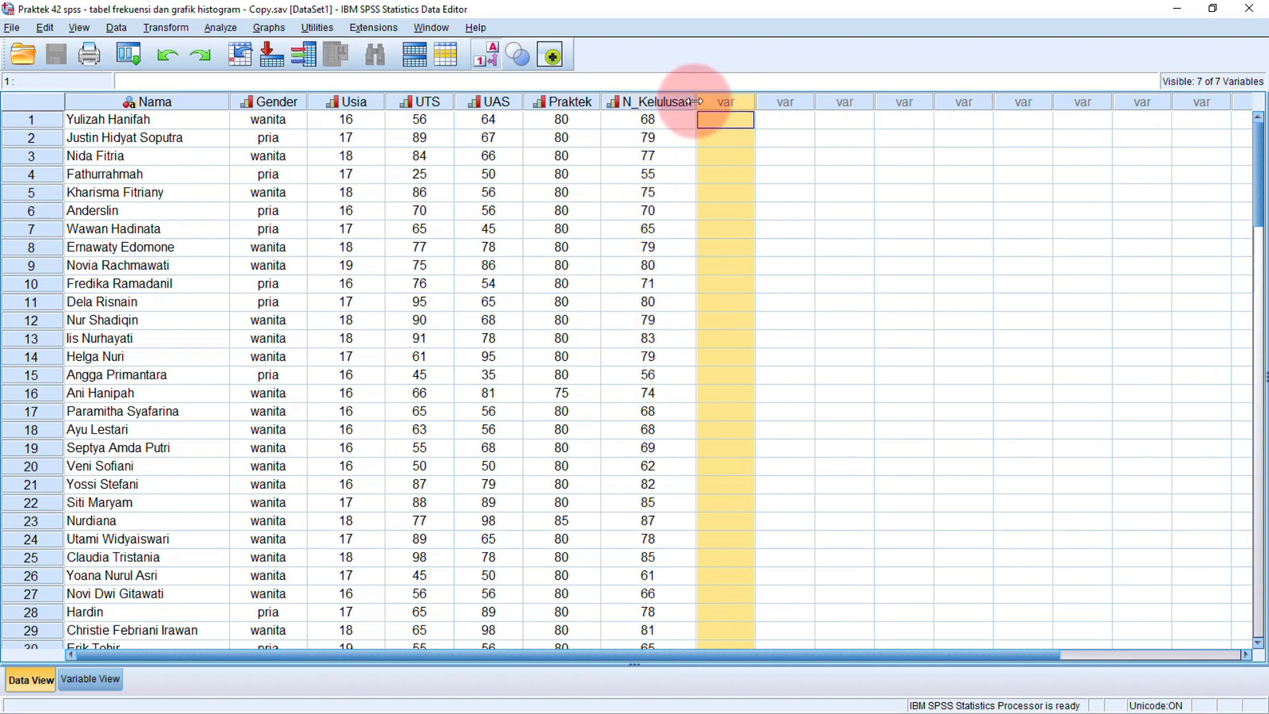
left_click(688, 102)
left_click(665, 157)
left_click(674, 123)
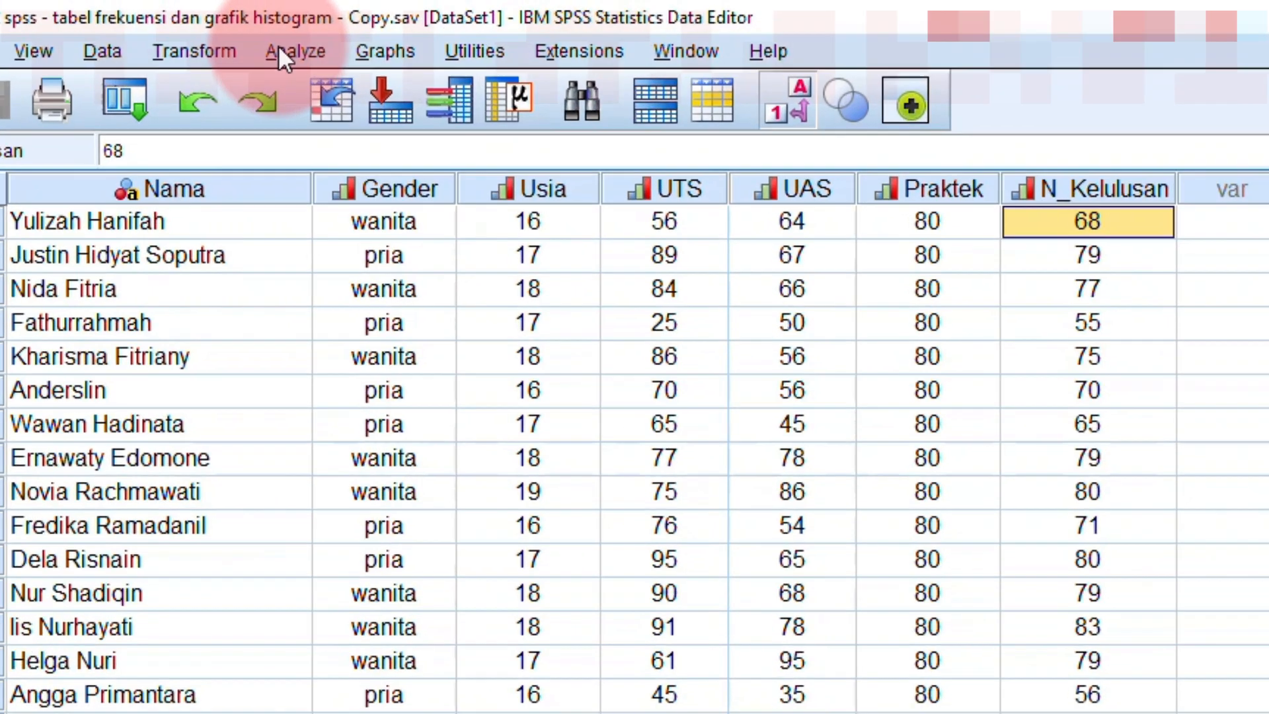
Start a Frequencies analysis with nilai akhir kelulusan as the variable to analyse.
left_click(220, 28)
mouse_move(347, 68)
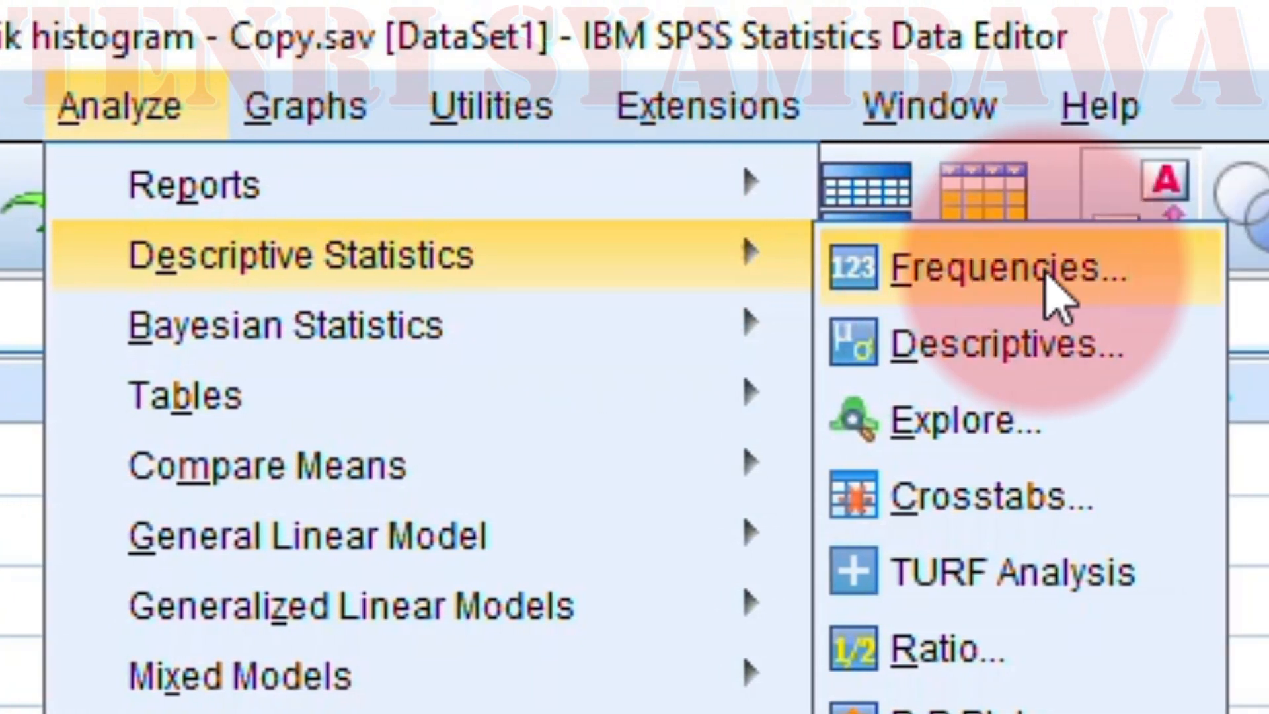
left_click(1151, 260)
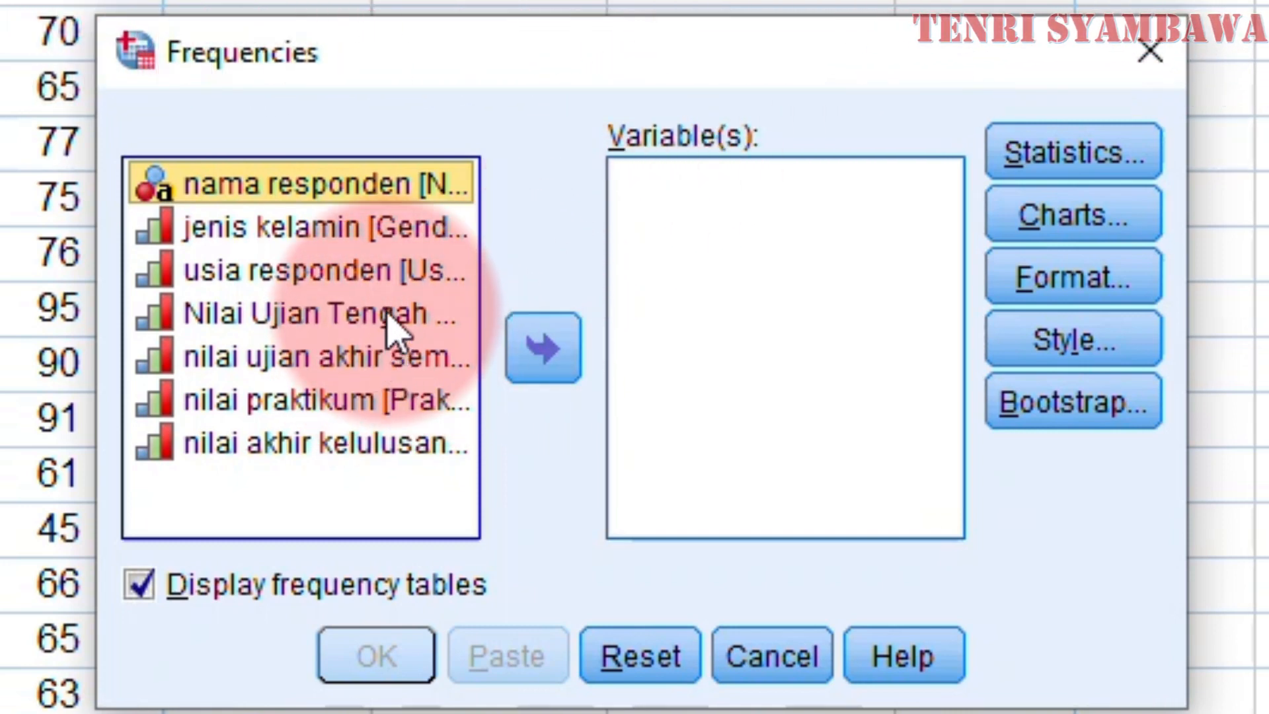
left_click(429, 367)
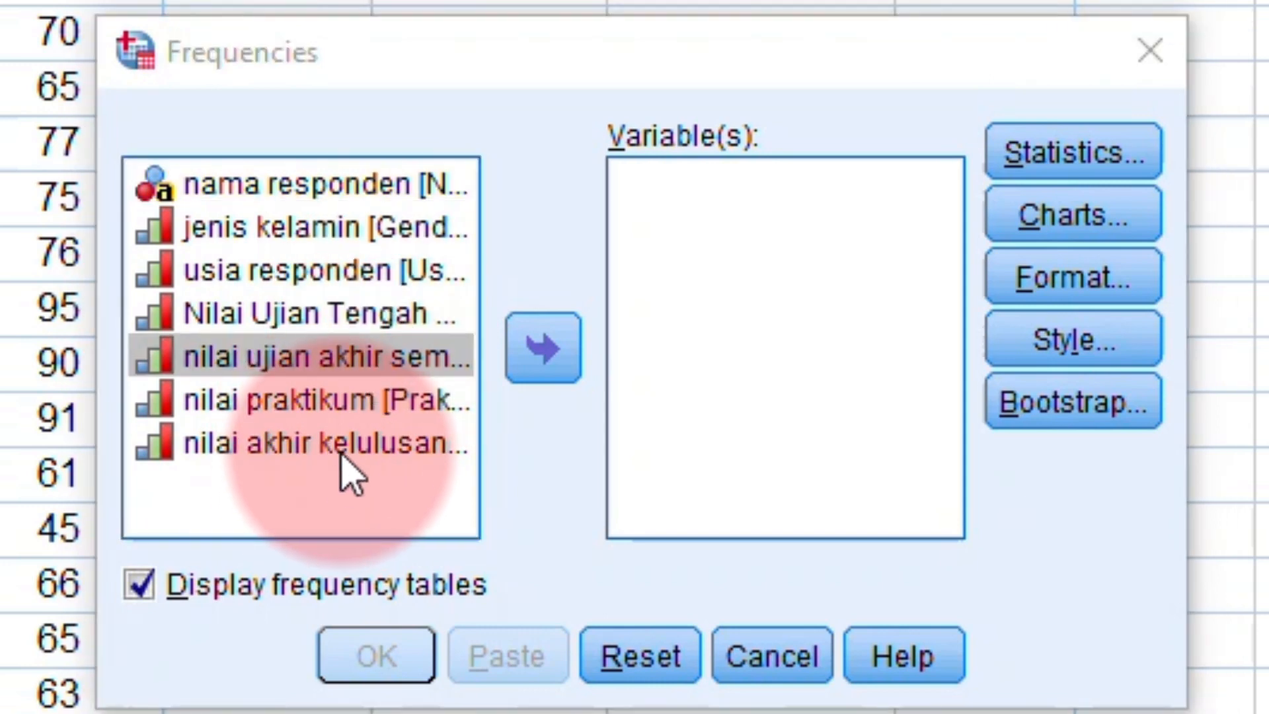
left_click(336, 450)
left_click(543, 347)
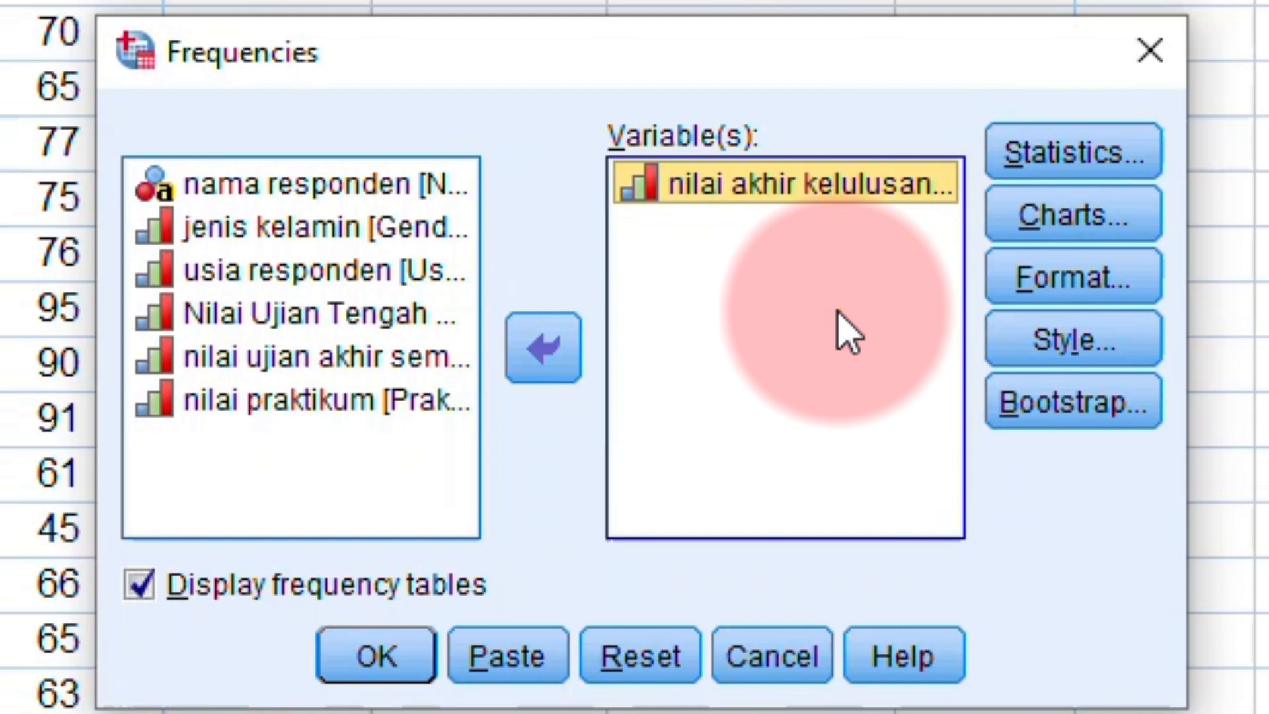
In the frequency statistics, request quartiles and add percentiles 10 and 90.
left_click(1130, 157)
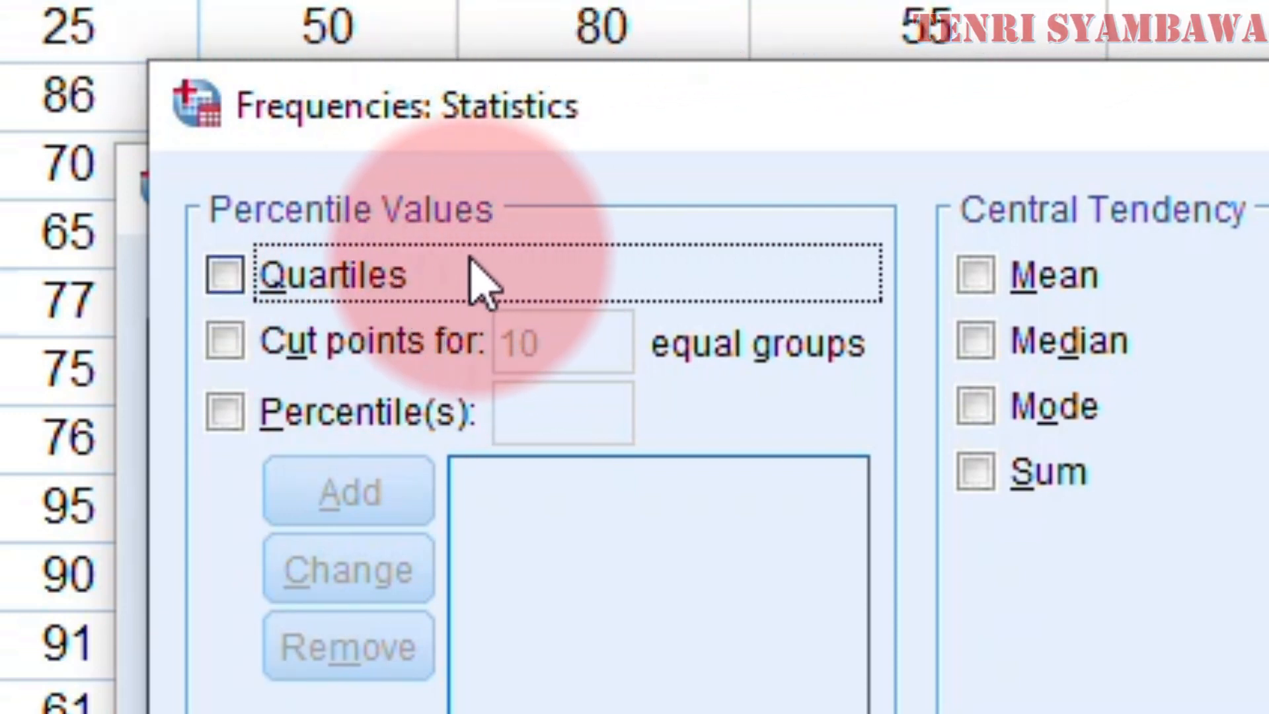
left_click(223, 273)
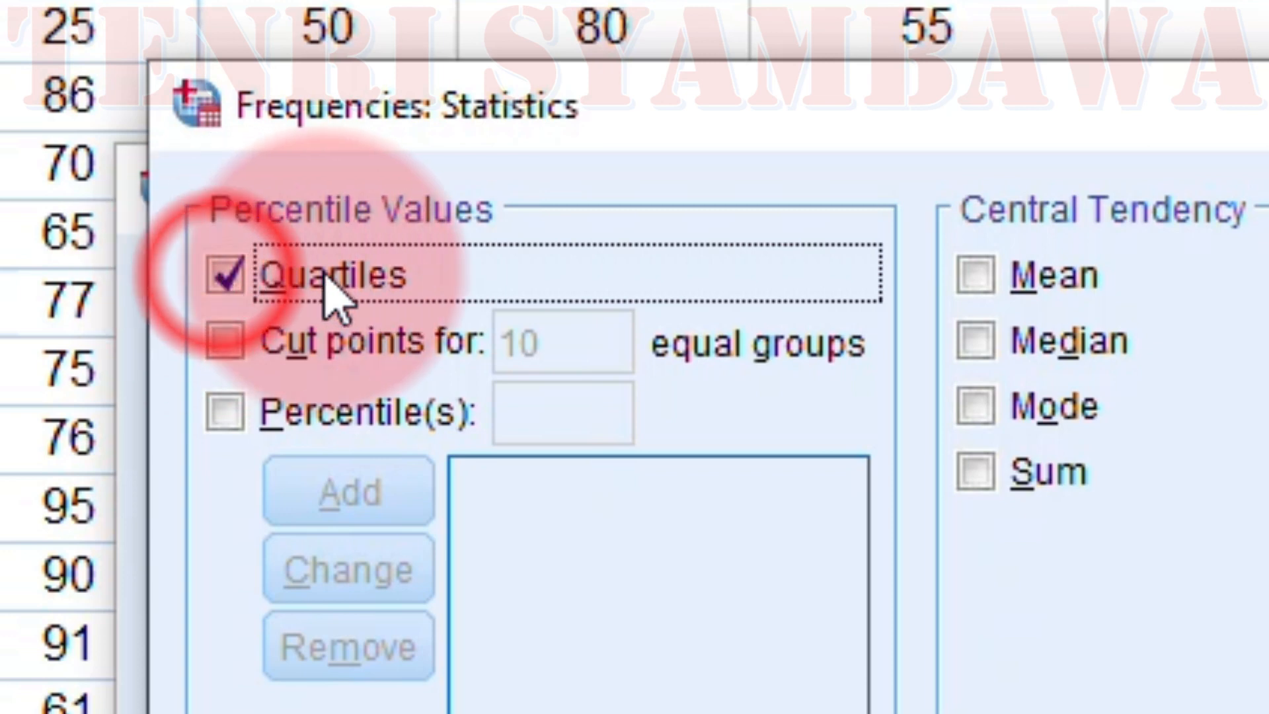
left_click(226, 277)
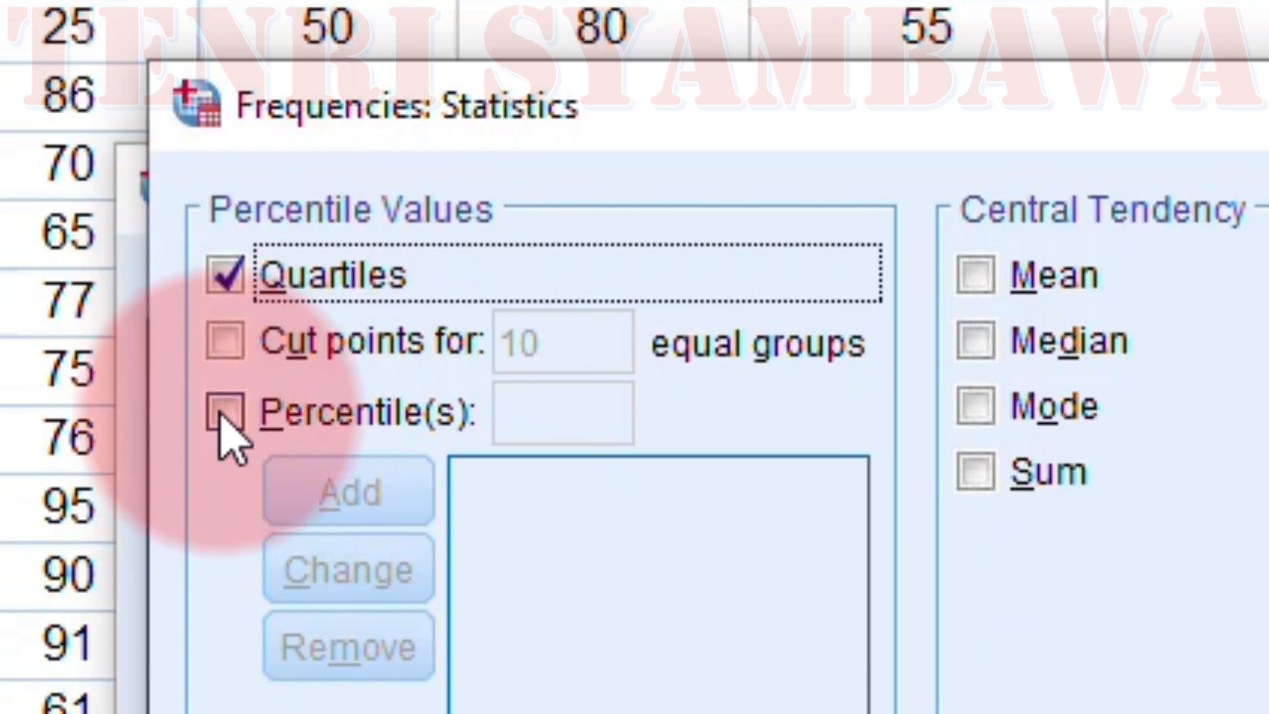
left_click(224, 413)
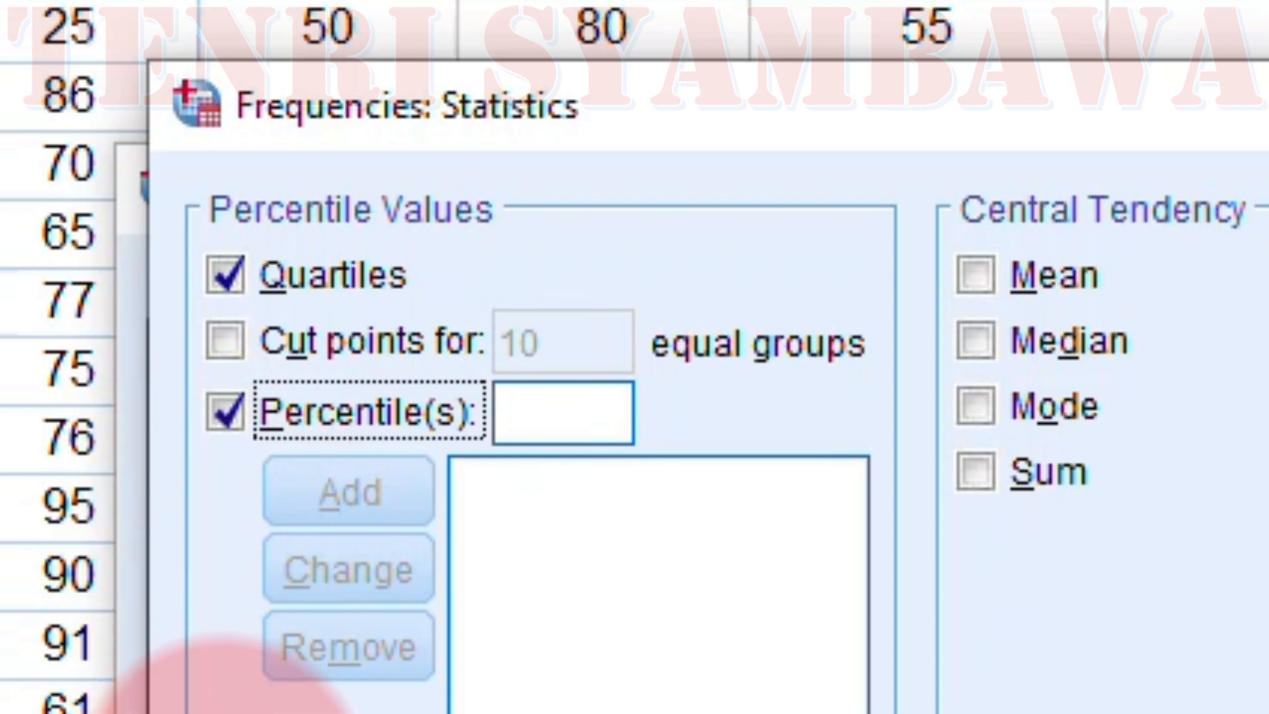
left_click(569, 418)
type("10")
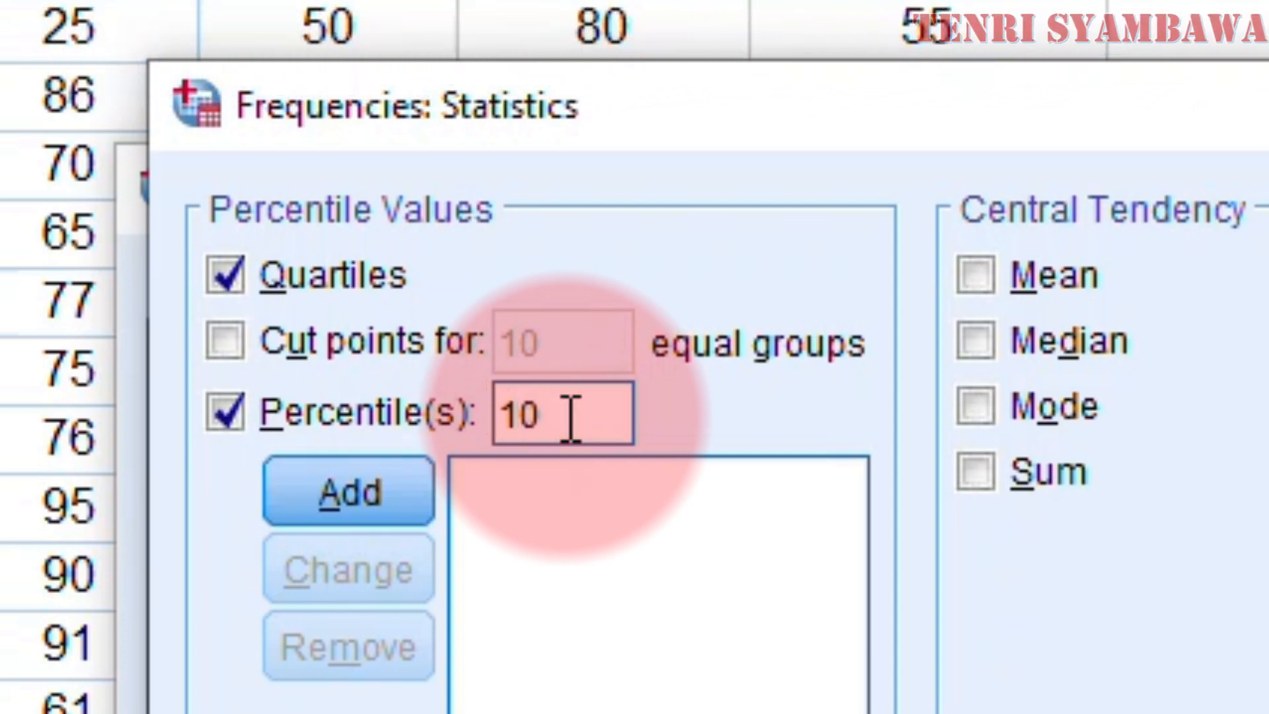
left_click(367, 494)
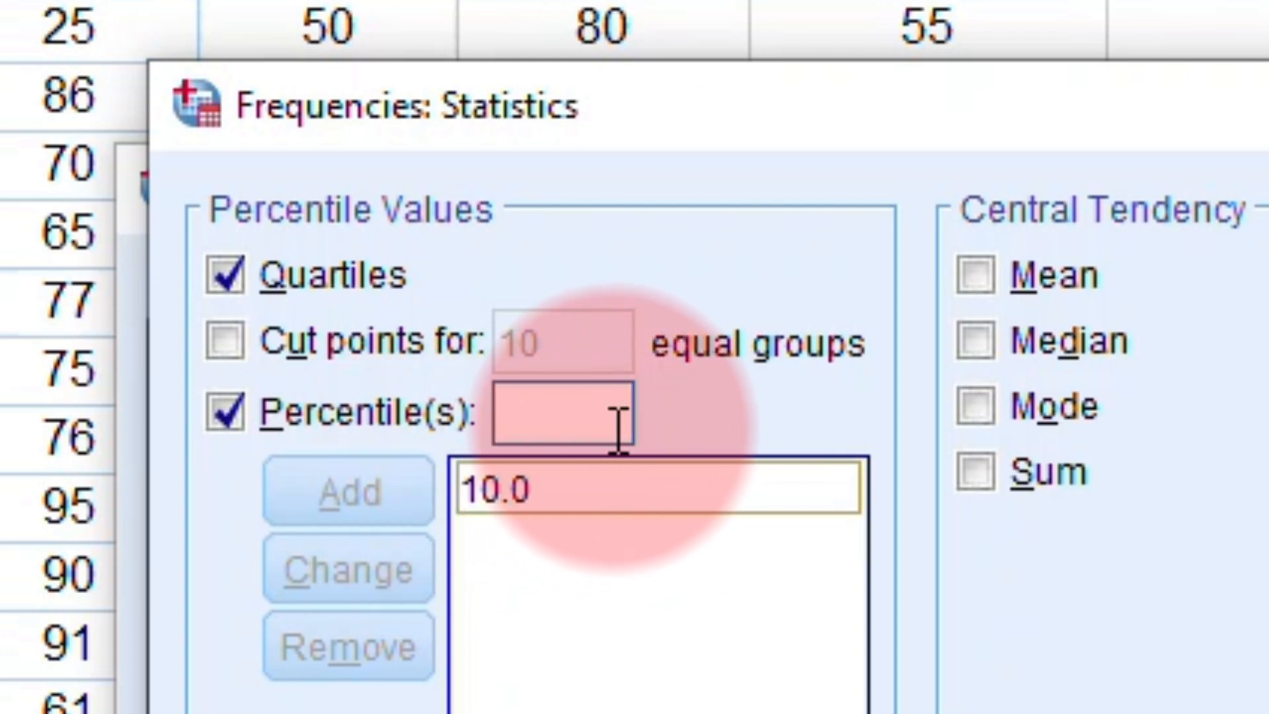
left_click(605, 417)
type("90")
left_click(323, 492)
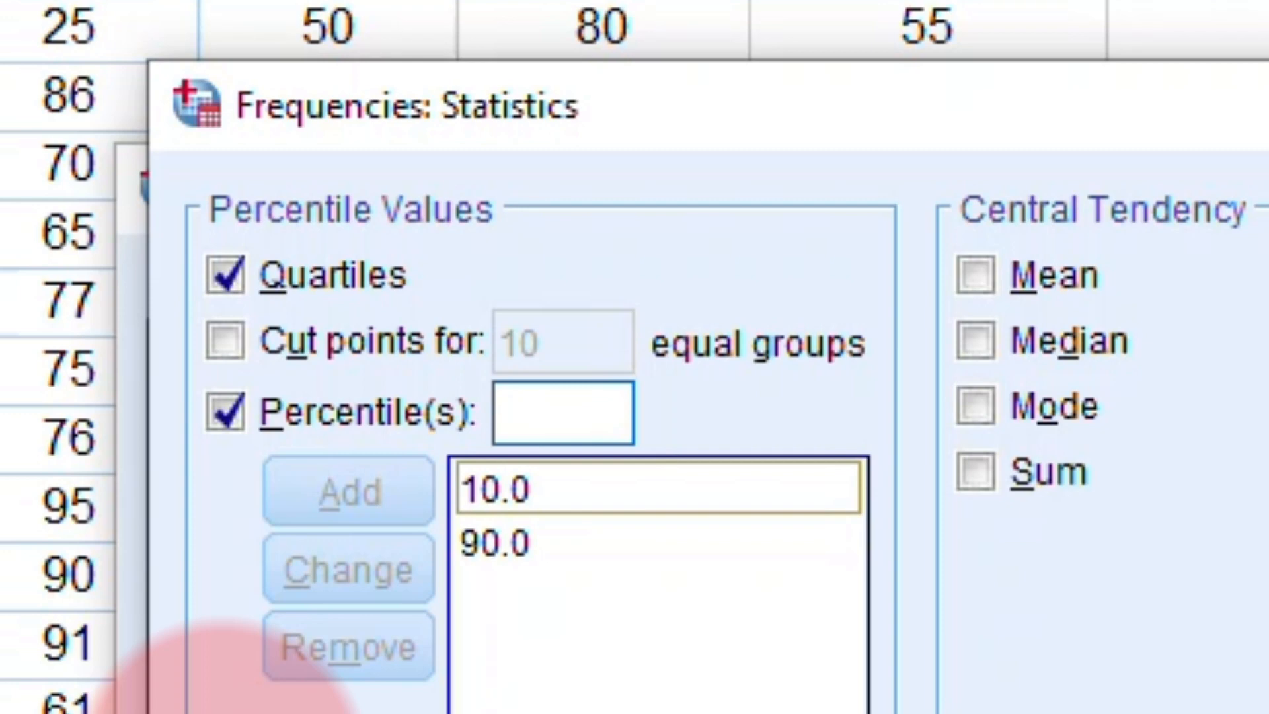
left_click(674, 489)
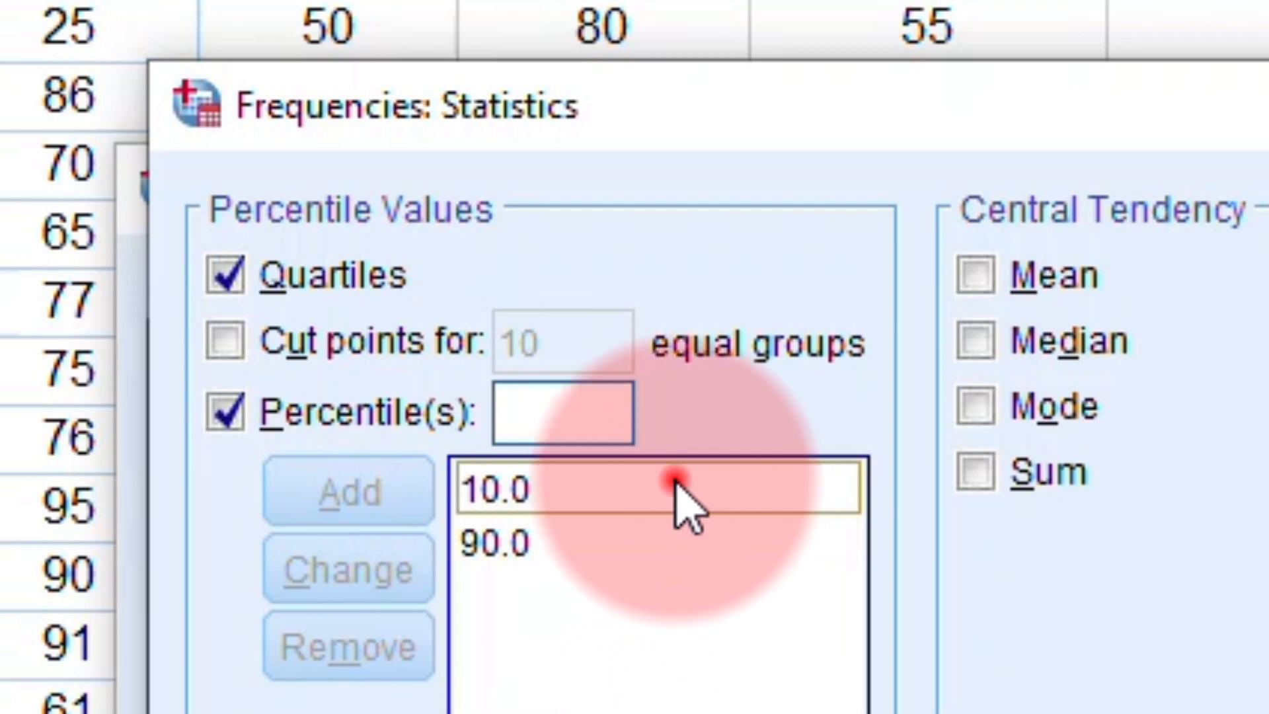
left_click(599, 539)
left_click(562, 494)
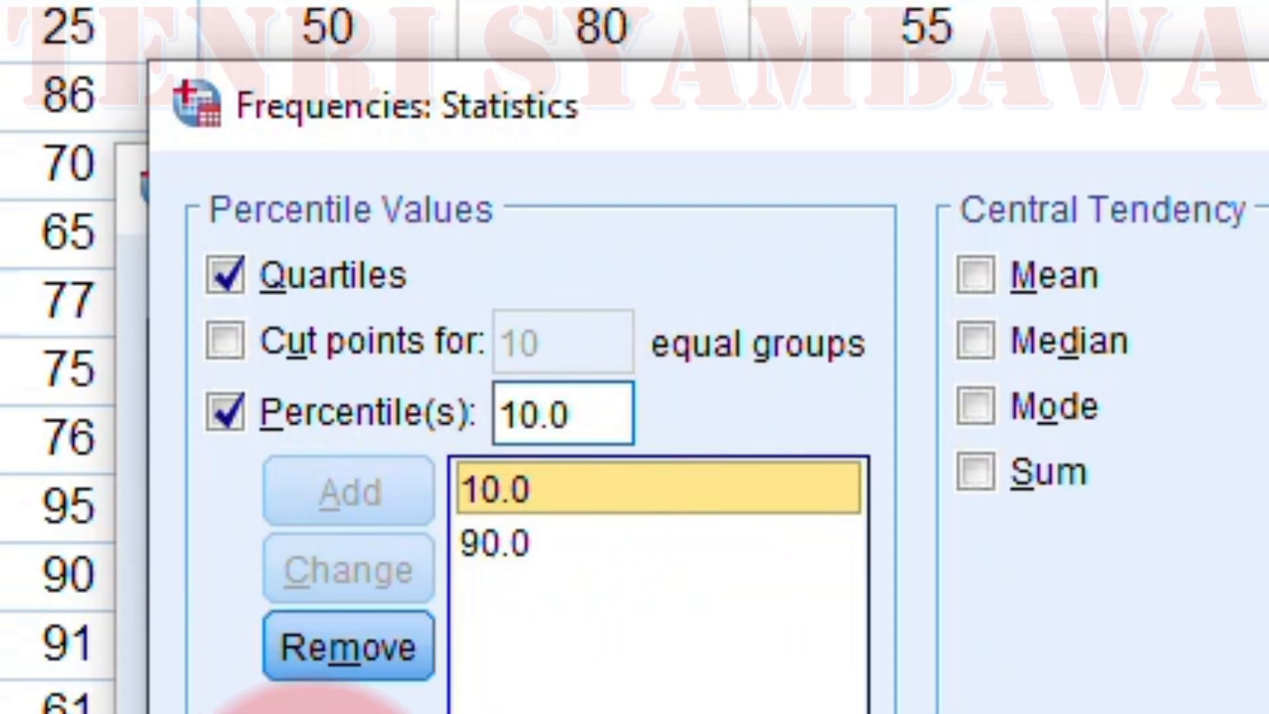
left_click(571, 538)
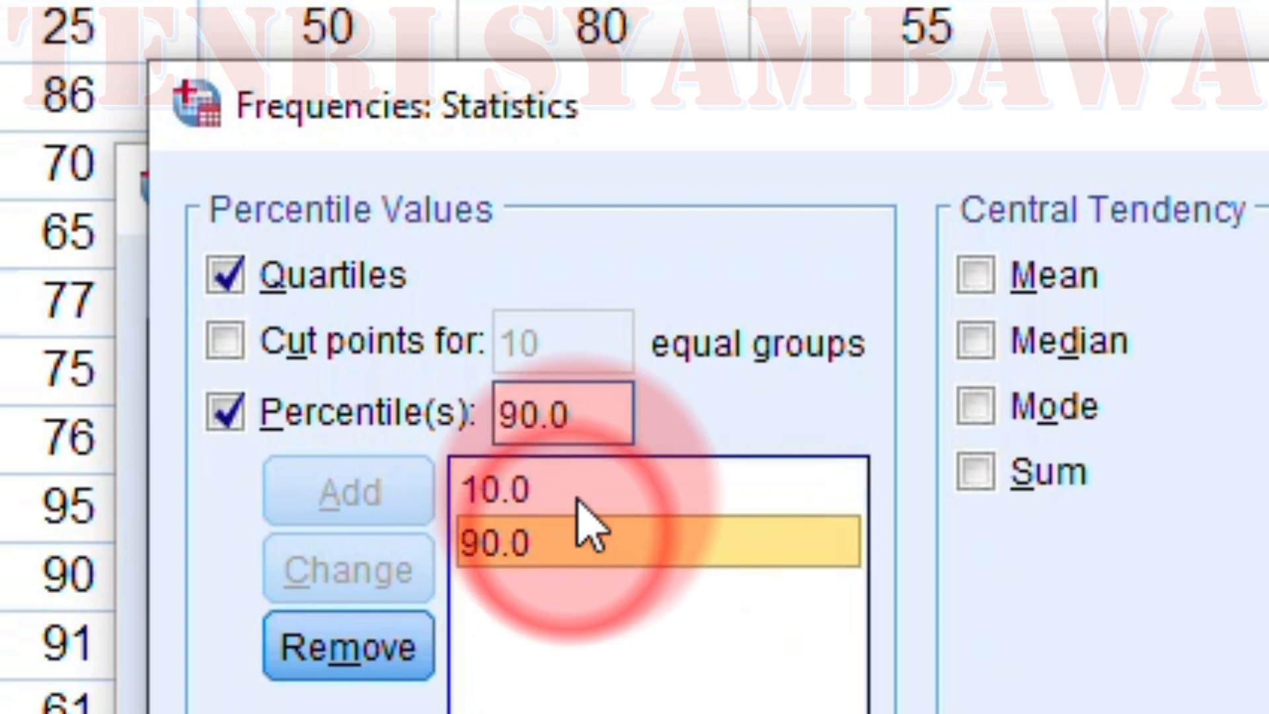
left_click(512, 488)
left_click(843, 499)
left_click(684, 537)
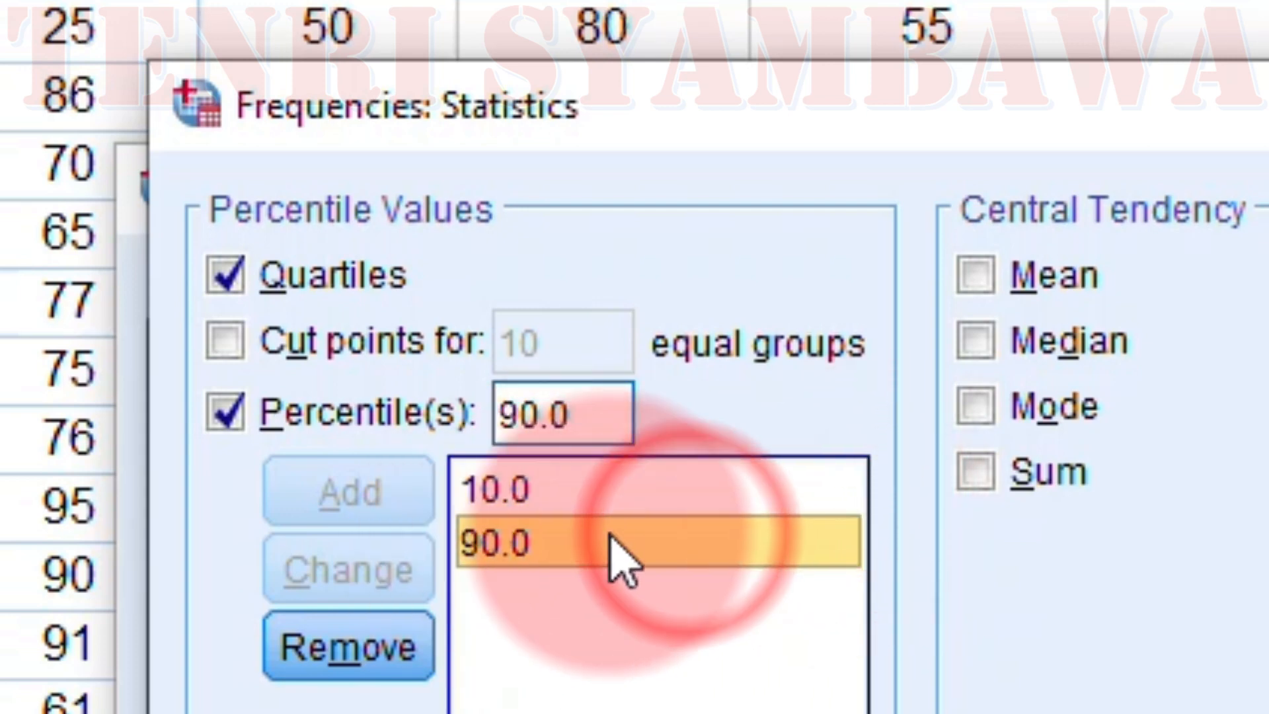
left_click(495, 489)
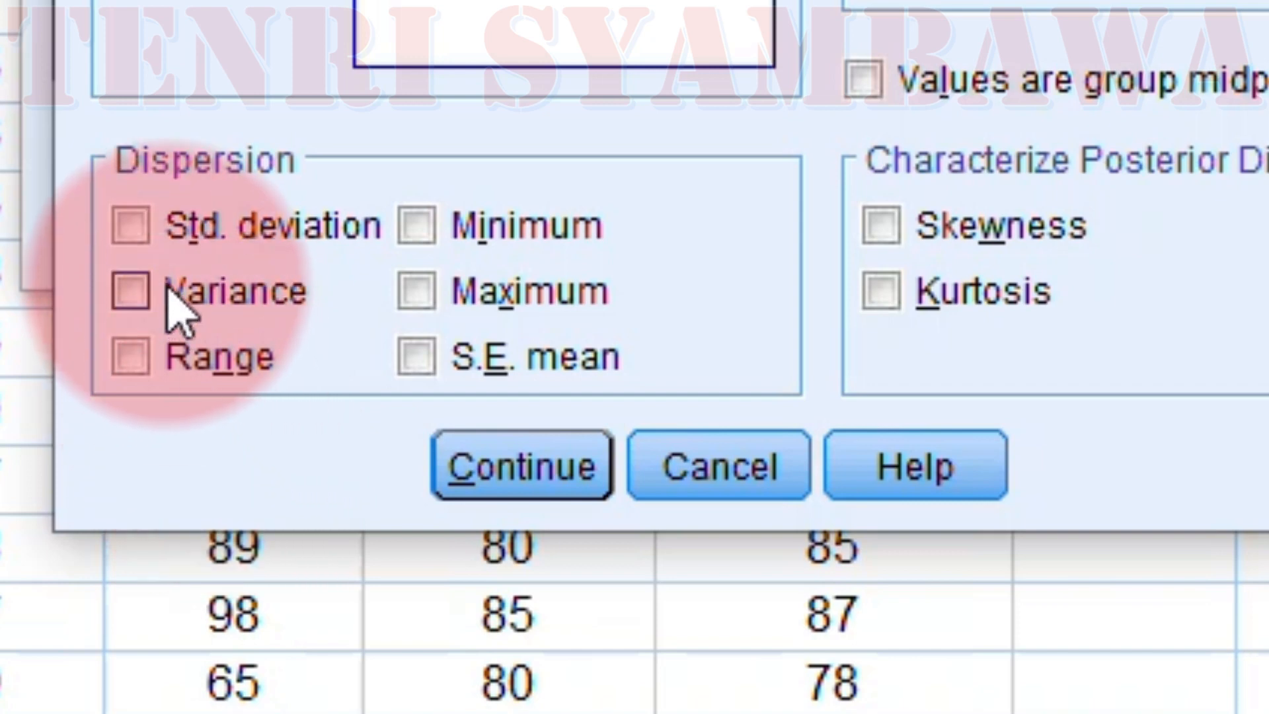
Include all dispersion statistics: standard deviation, variance, range, minimum, maximum and S.E. mean.
left_click(128, 226)
left_click(128, 294)
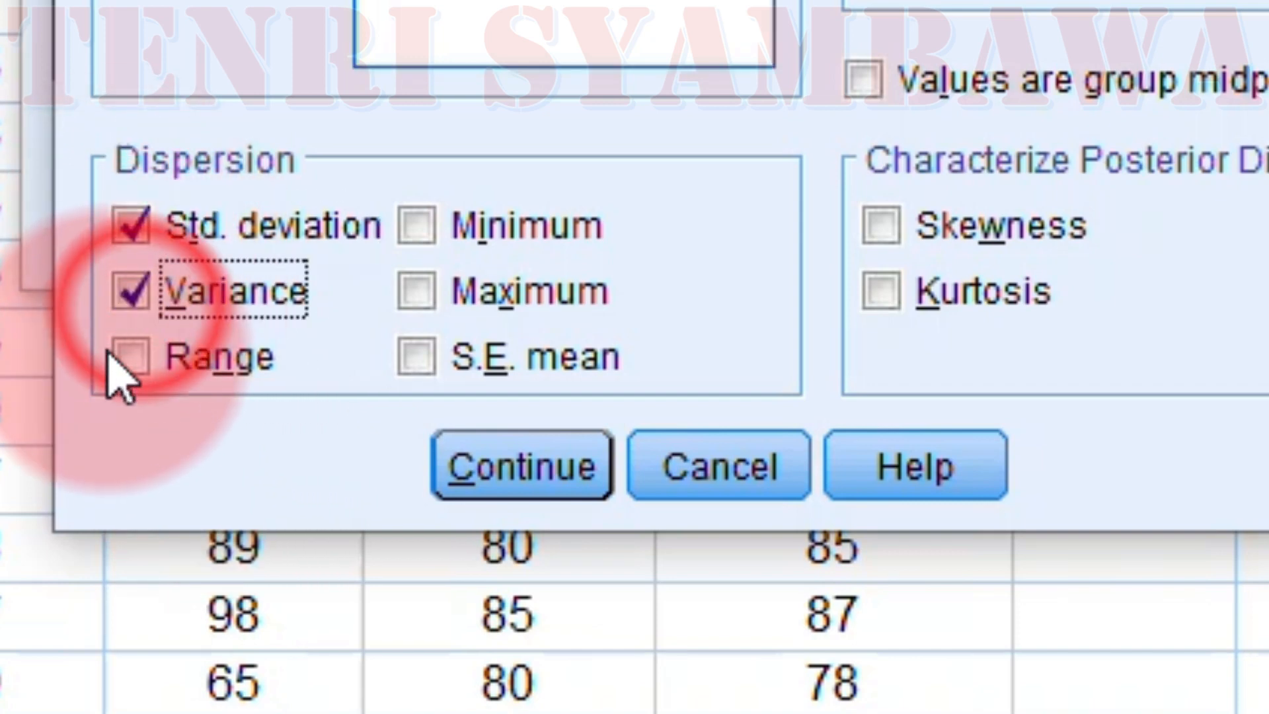
left_click(135, 363)
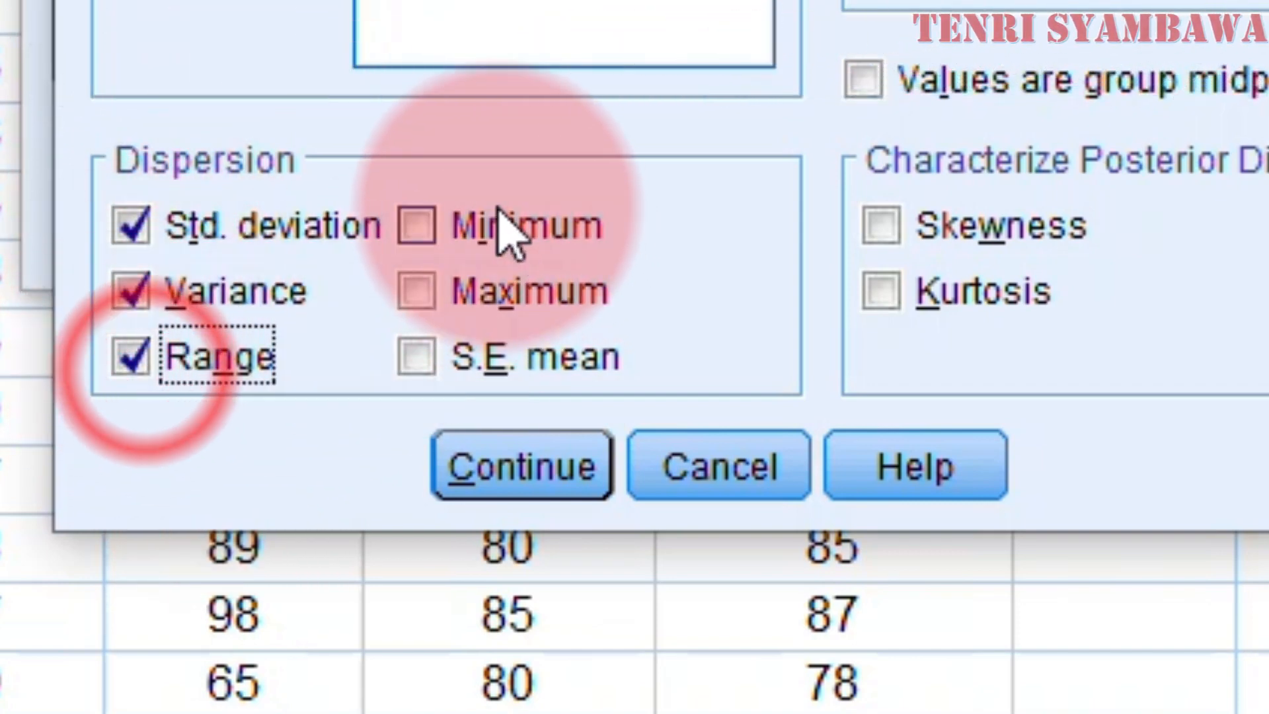
left_click(426, 230)
left_click(418, 294)
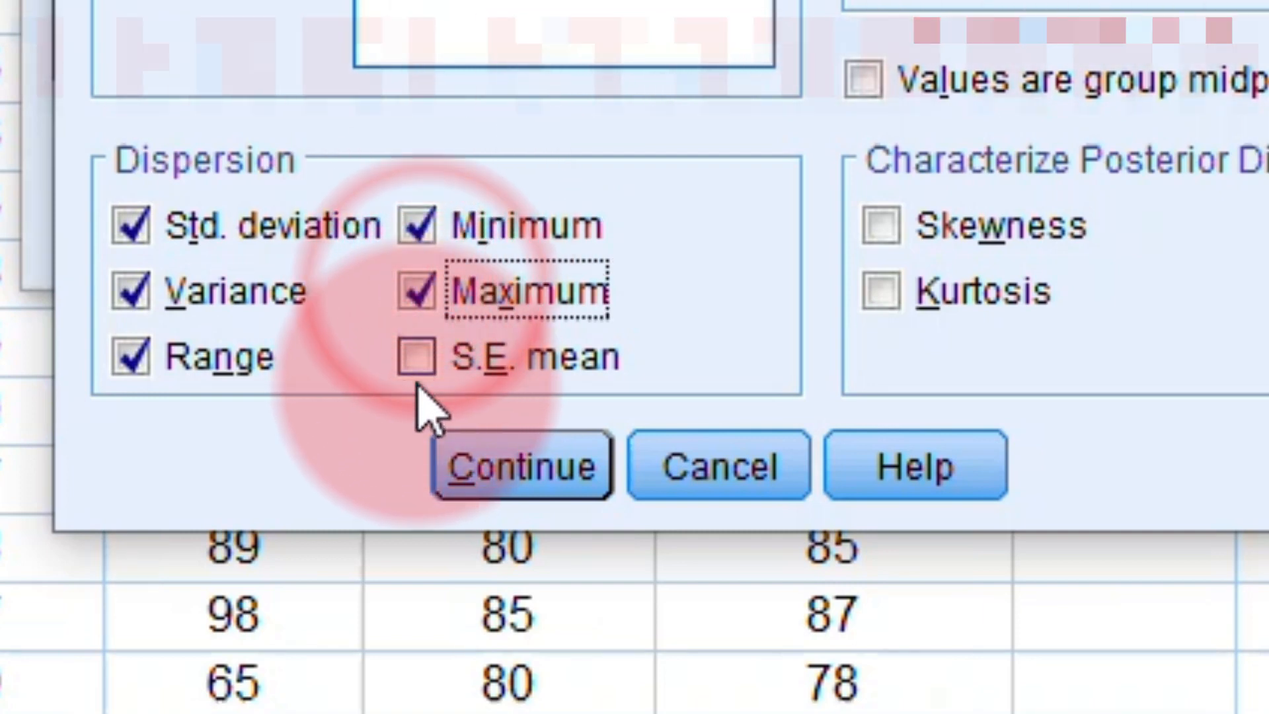
left_click(415, 358)
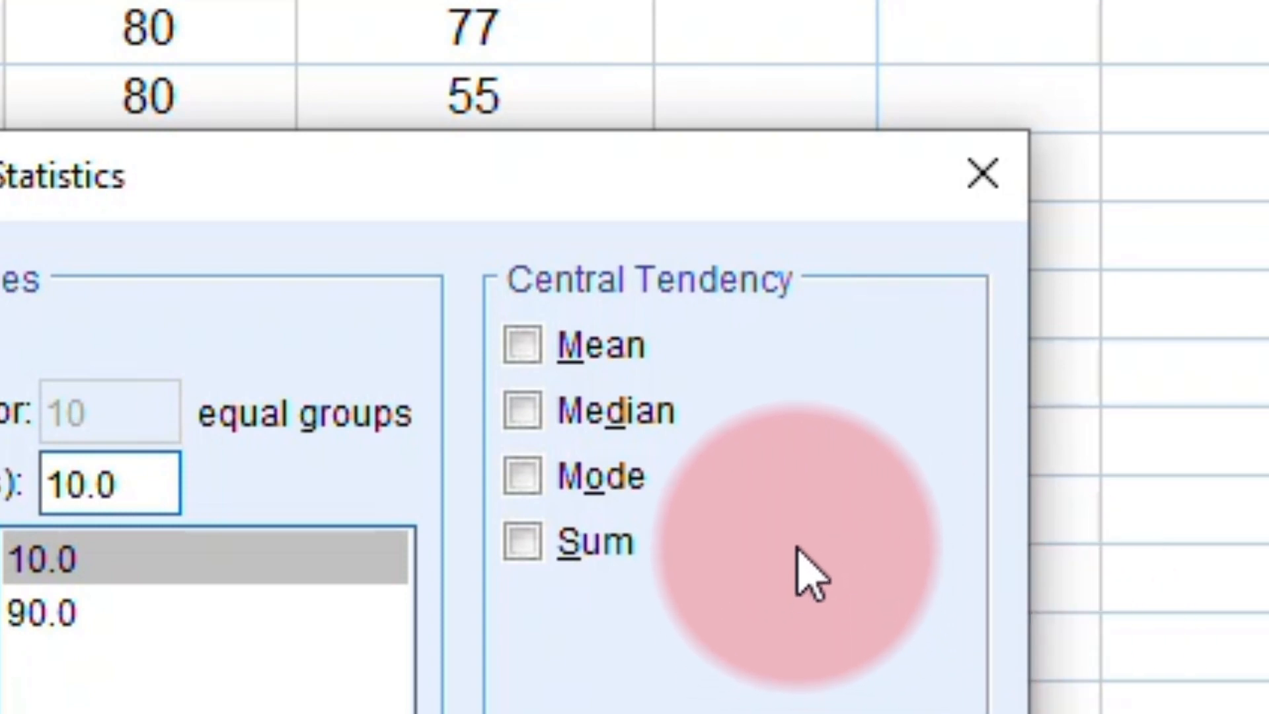
Add the mean and median plus skewness and kurtosis, and accept the statistics settings.
left_click(582, 354)
left_click(595, 410)
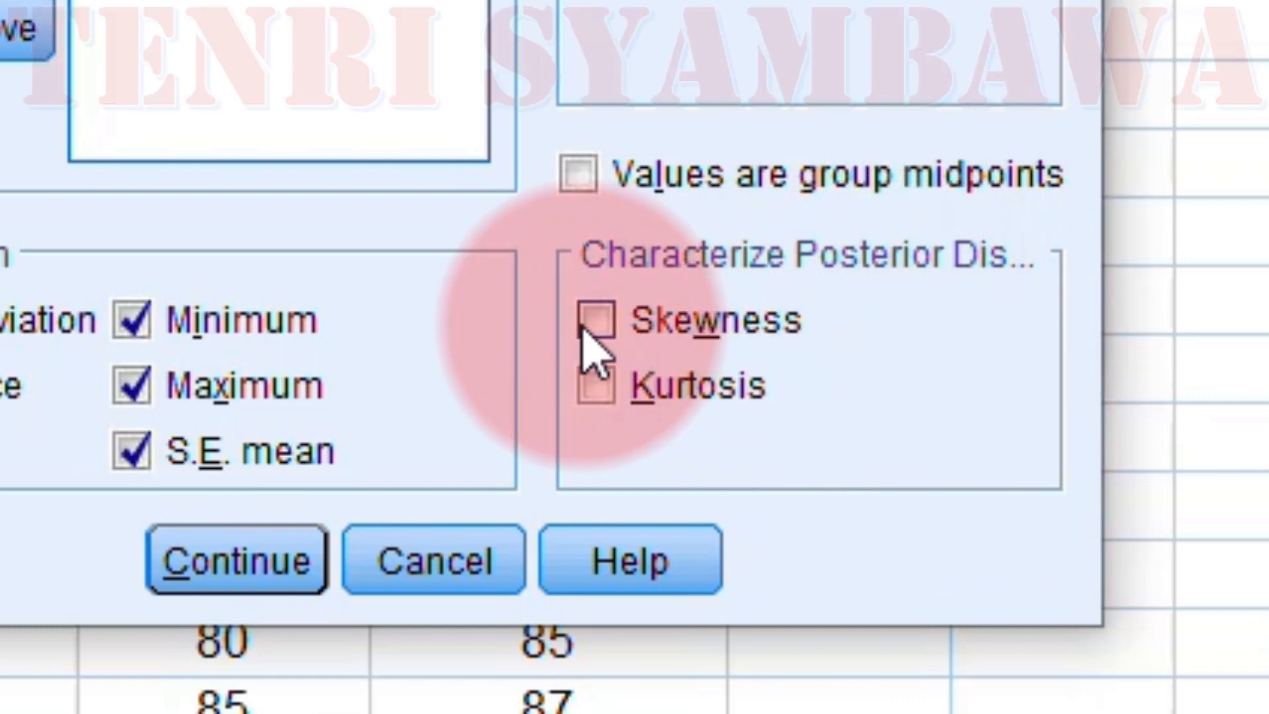
left_click(597, 330)
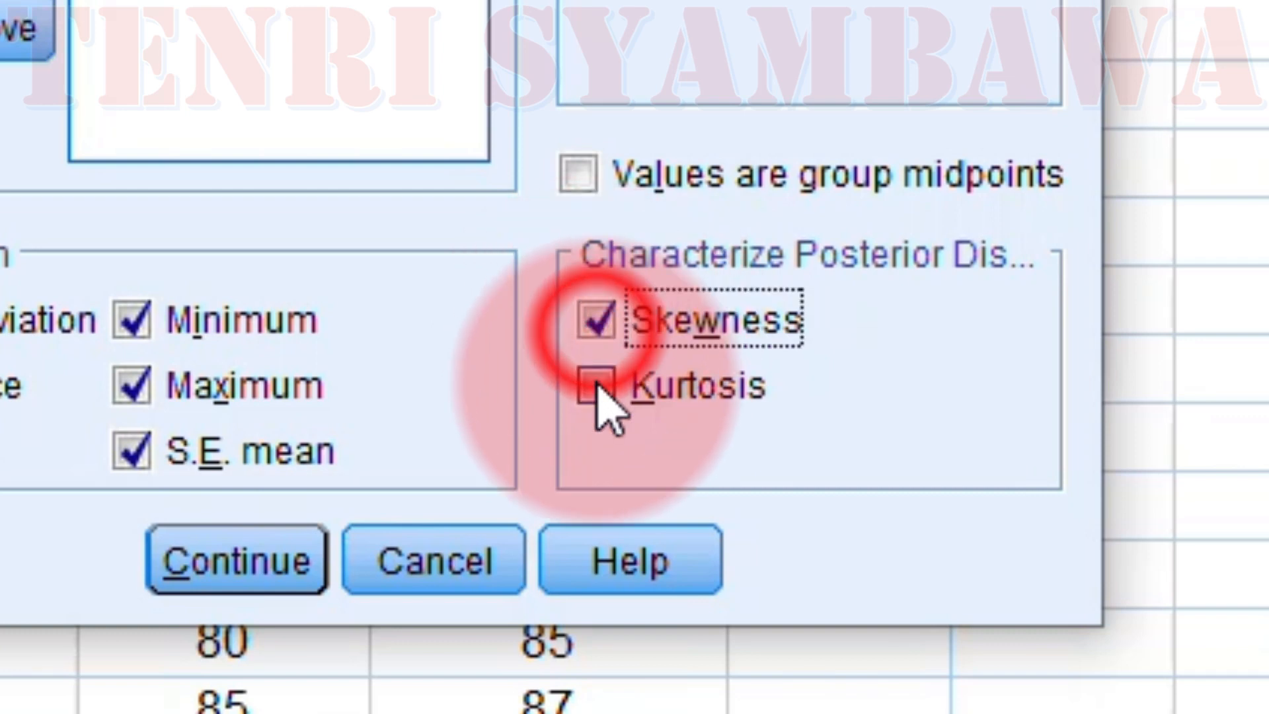
left_click(599, 391)
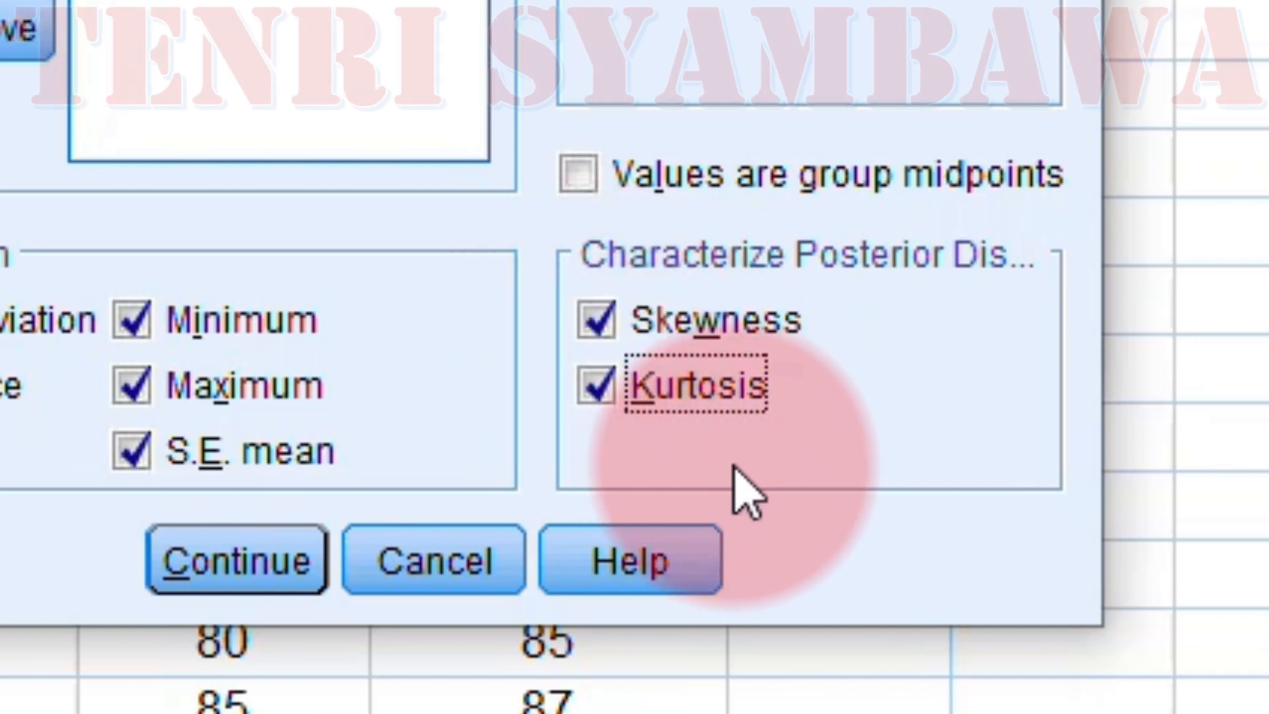
left_click(225, 572)
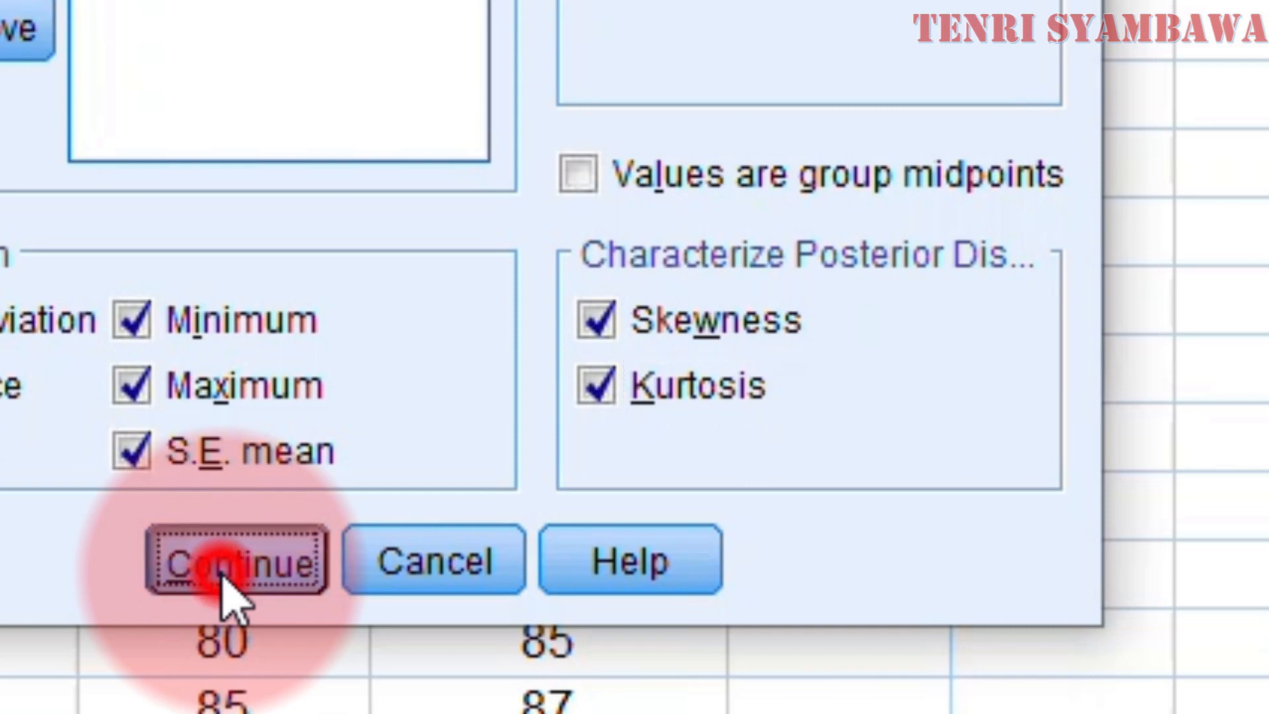
Set the frequency chart type to histograms with the normal curve shown, and accept the chart settings.
left_click(347, 99)
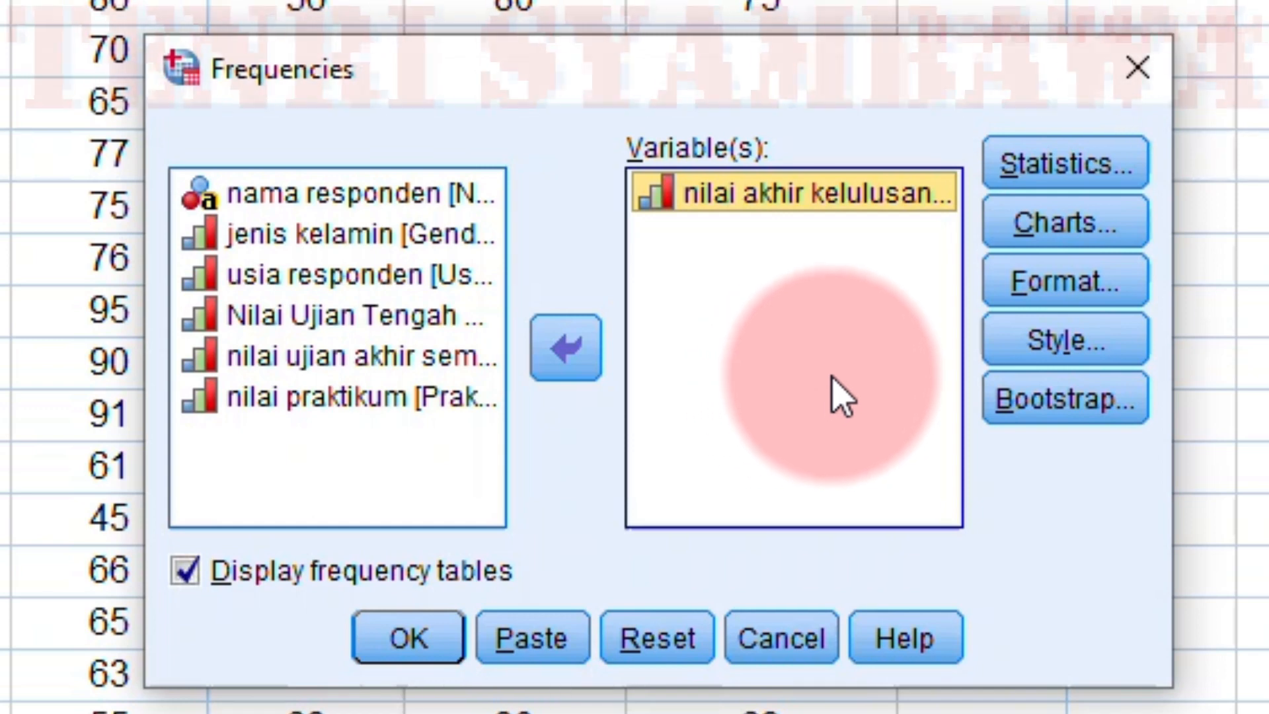
left_click(1056, 225)
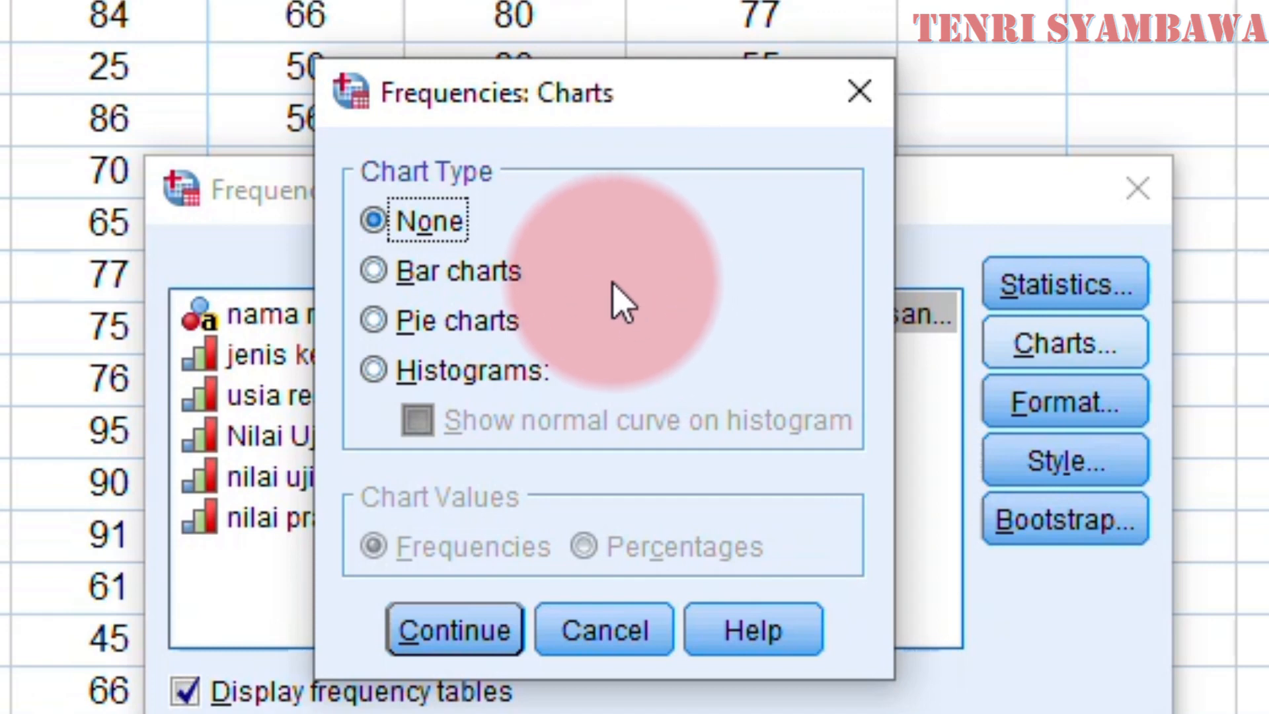
left_click(484, 374)
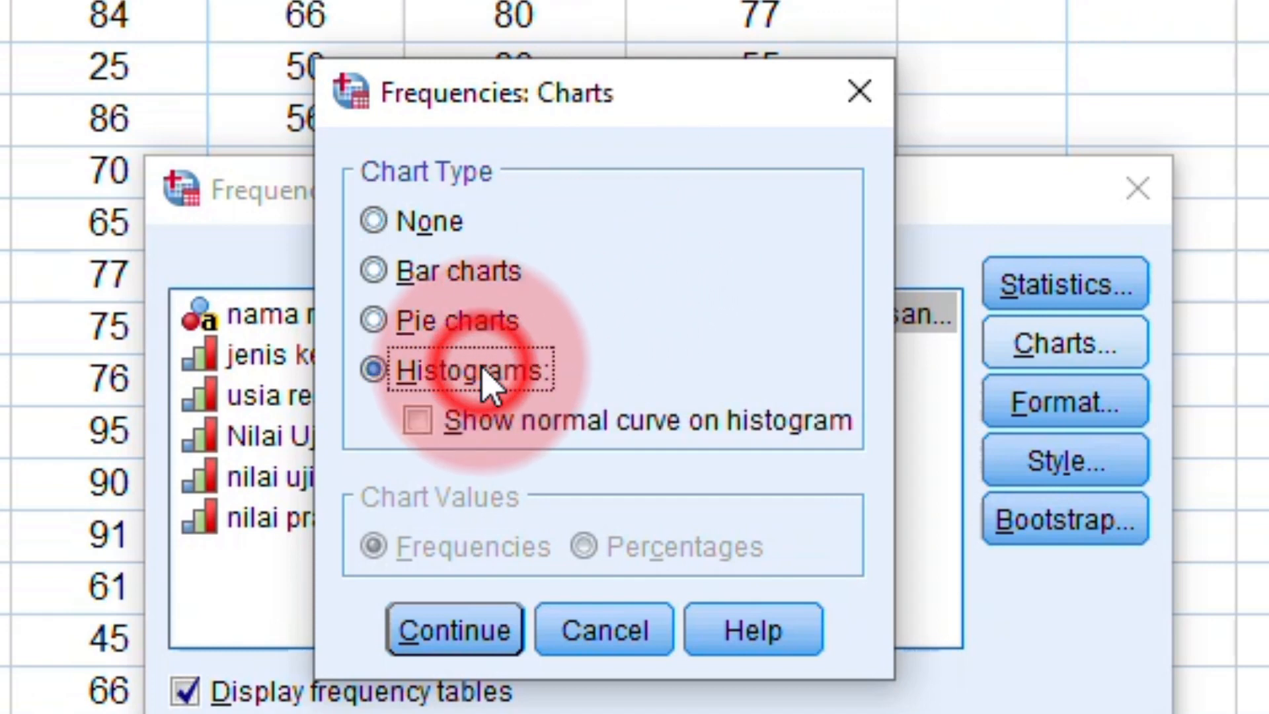
left_click(417, 424)
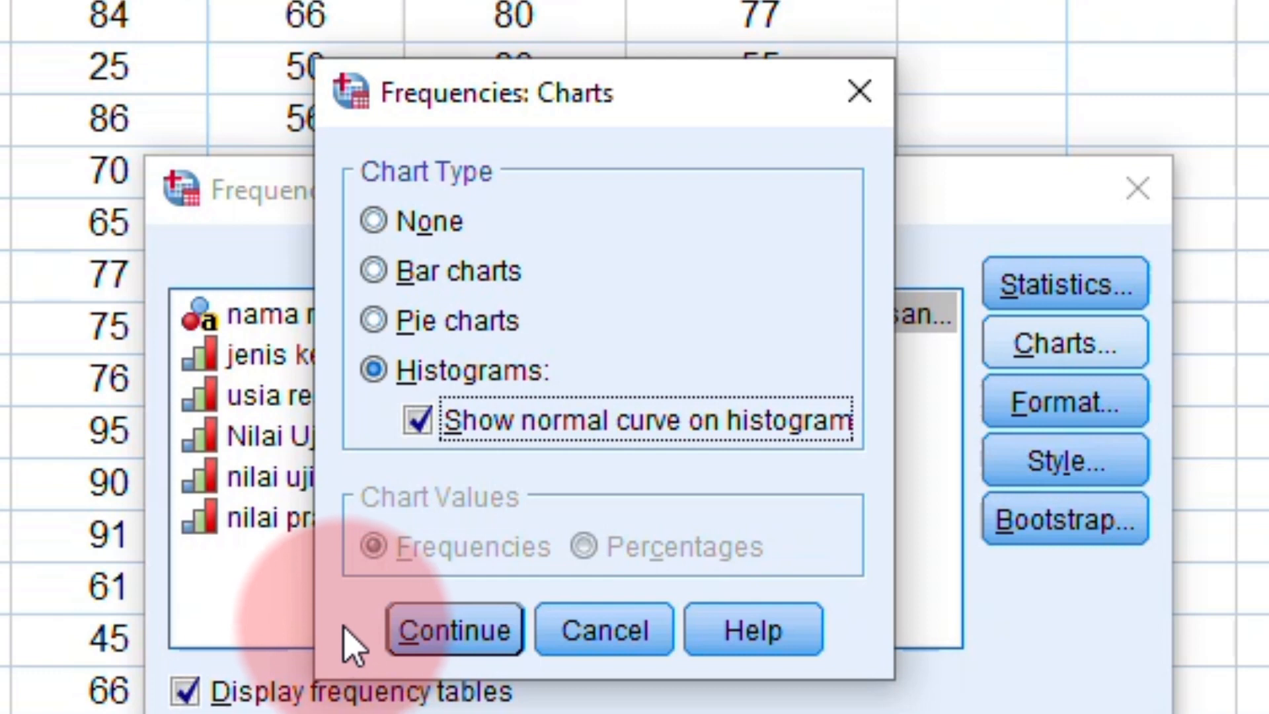
left_click(483, 638)
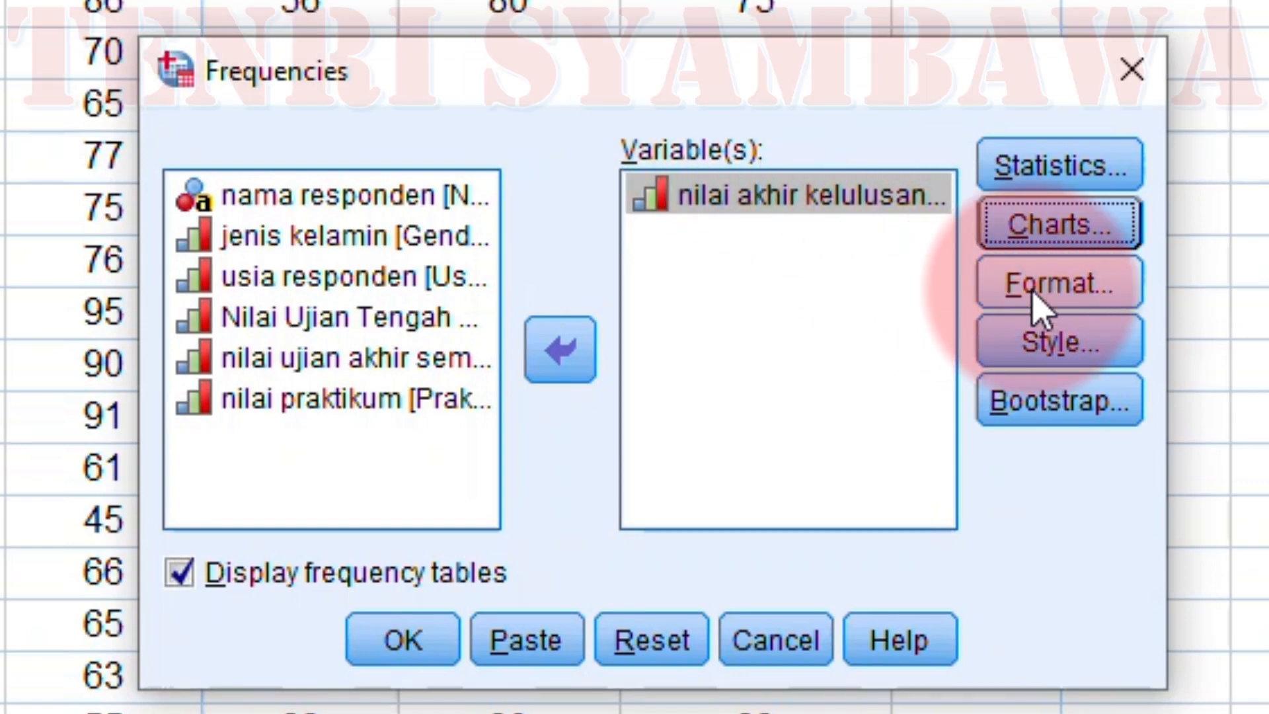
Keep the output format at ascending values and compare variables, and run the Frequencies analysis for nilai akhir kelulusan.
left_click(1034, 306)
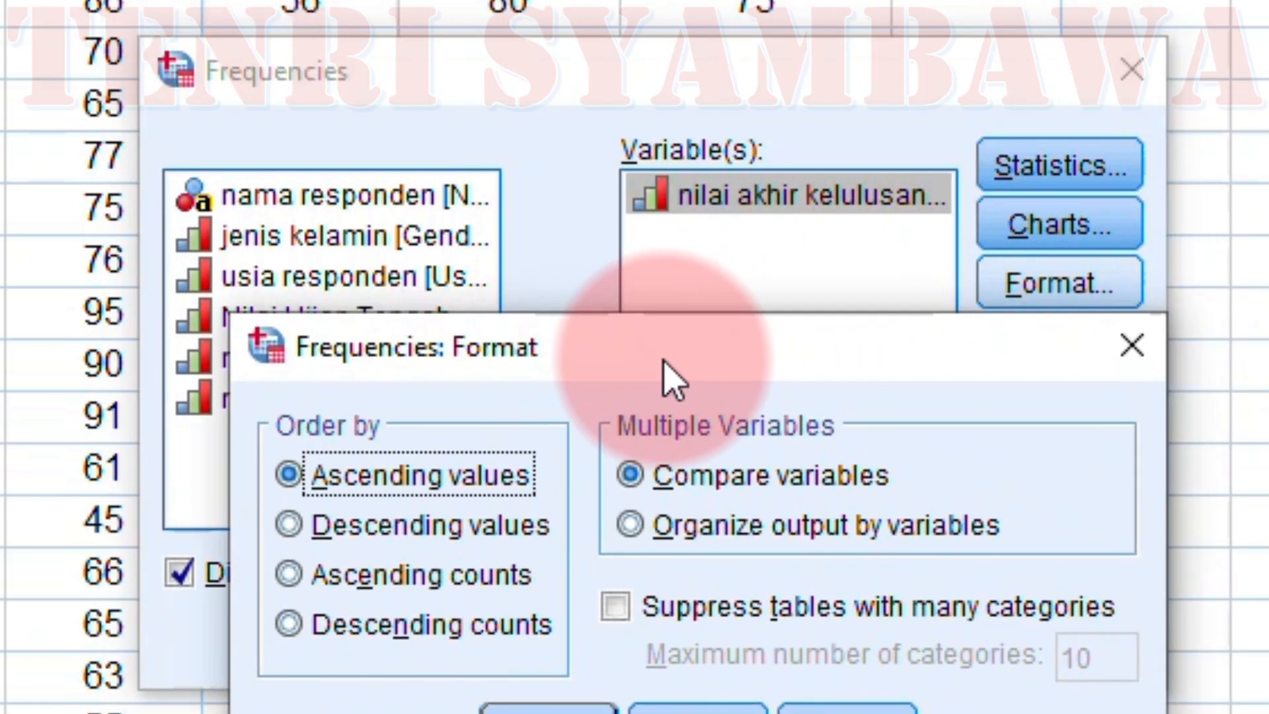
left_click_drag(665, 377, 644, 218)
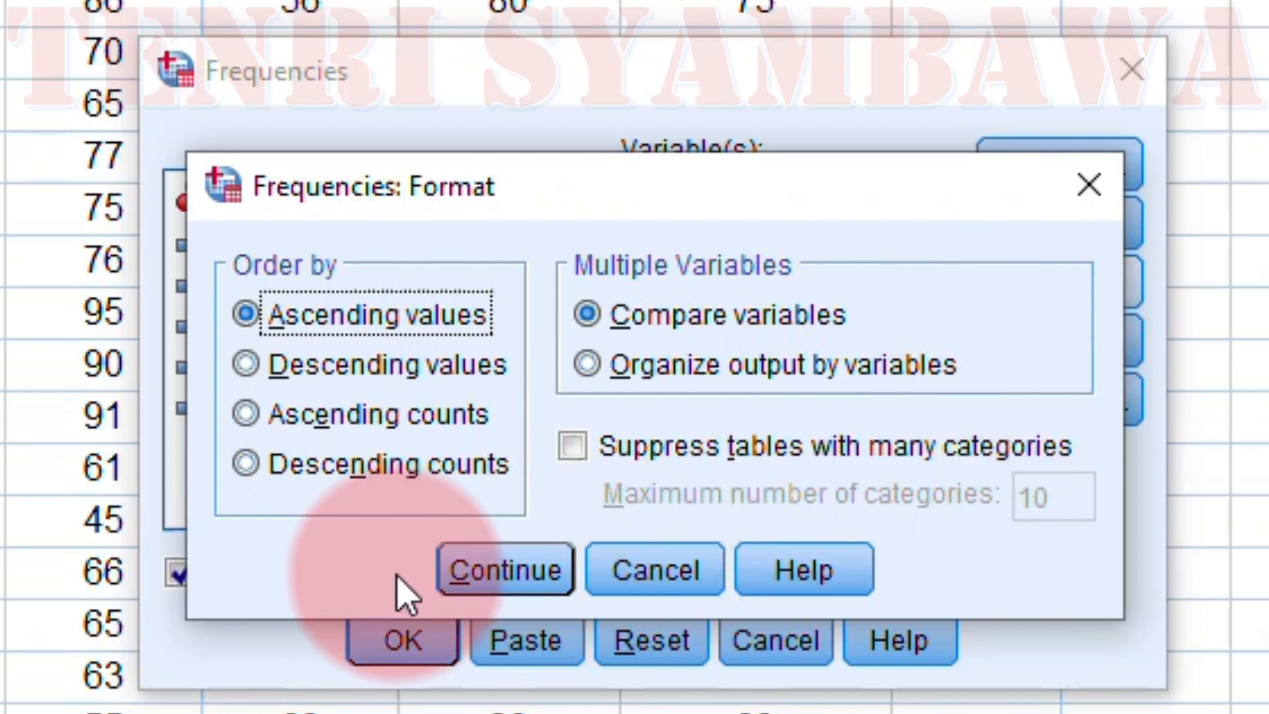
left_click(482, 578)
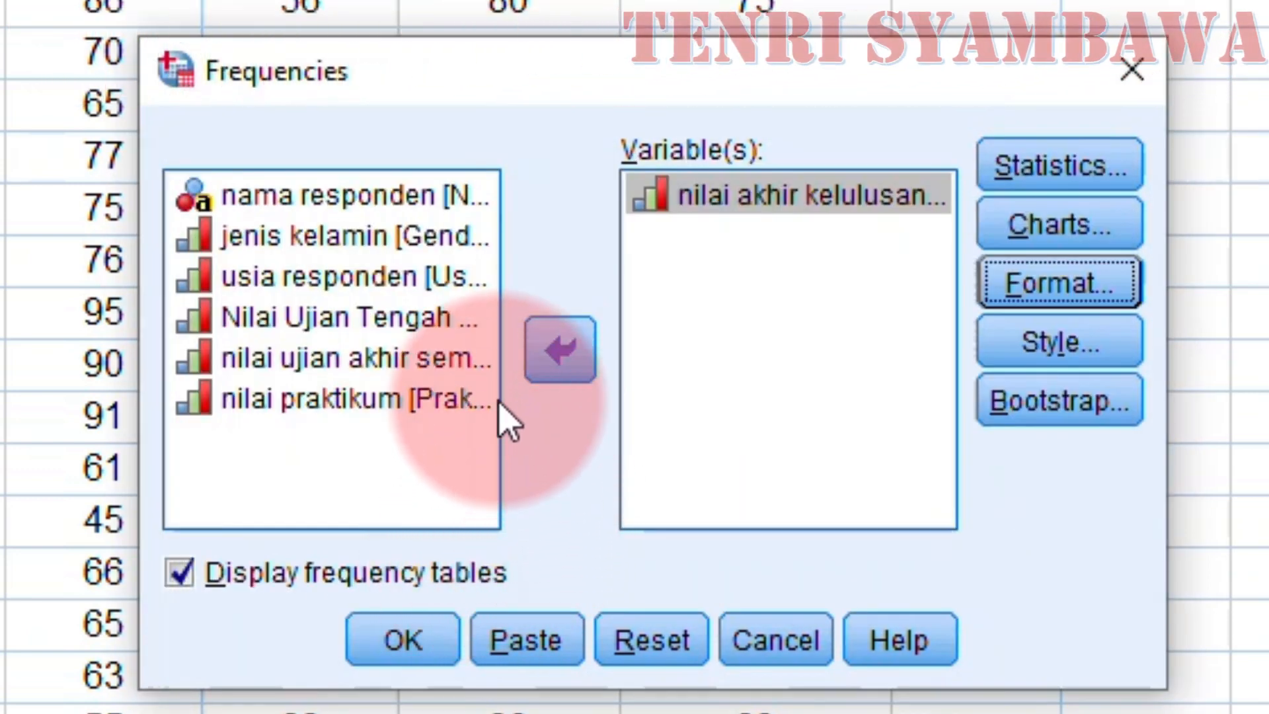
left_click(863, 191)
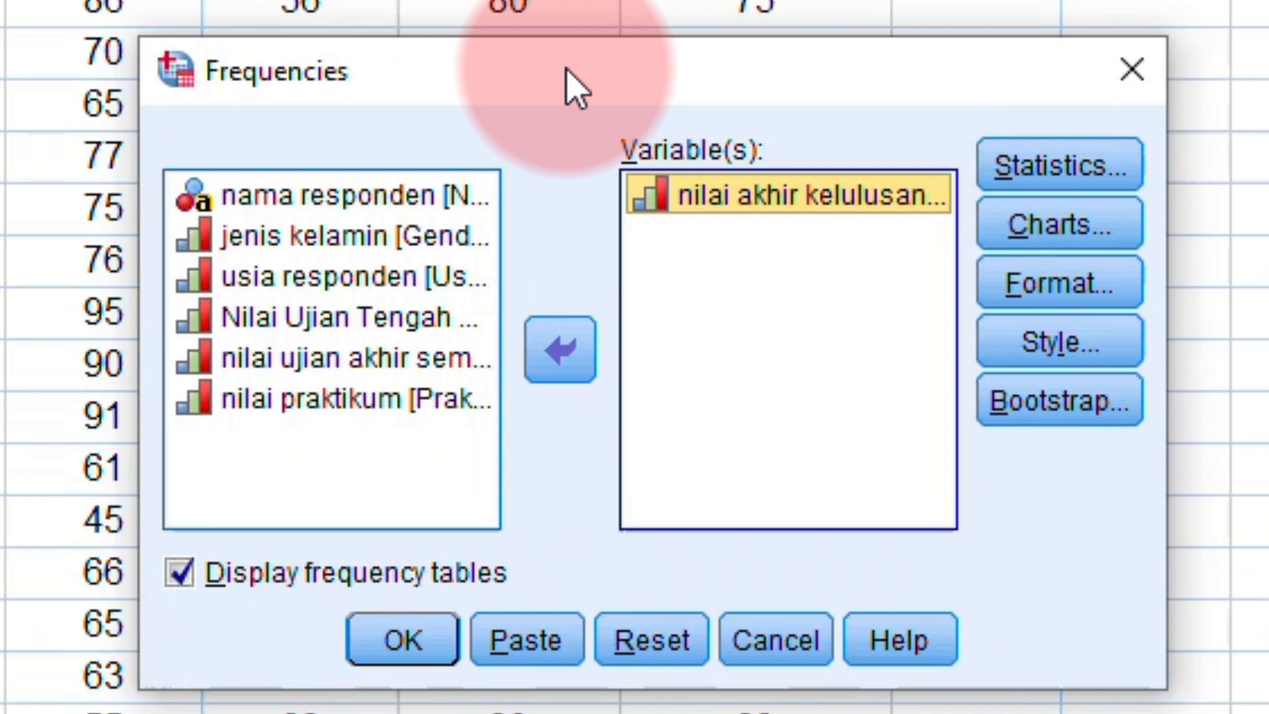
left_click(386, 642)
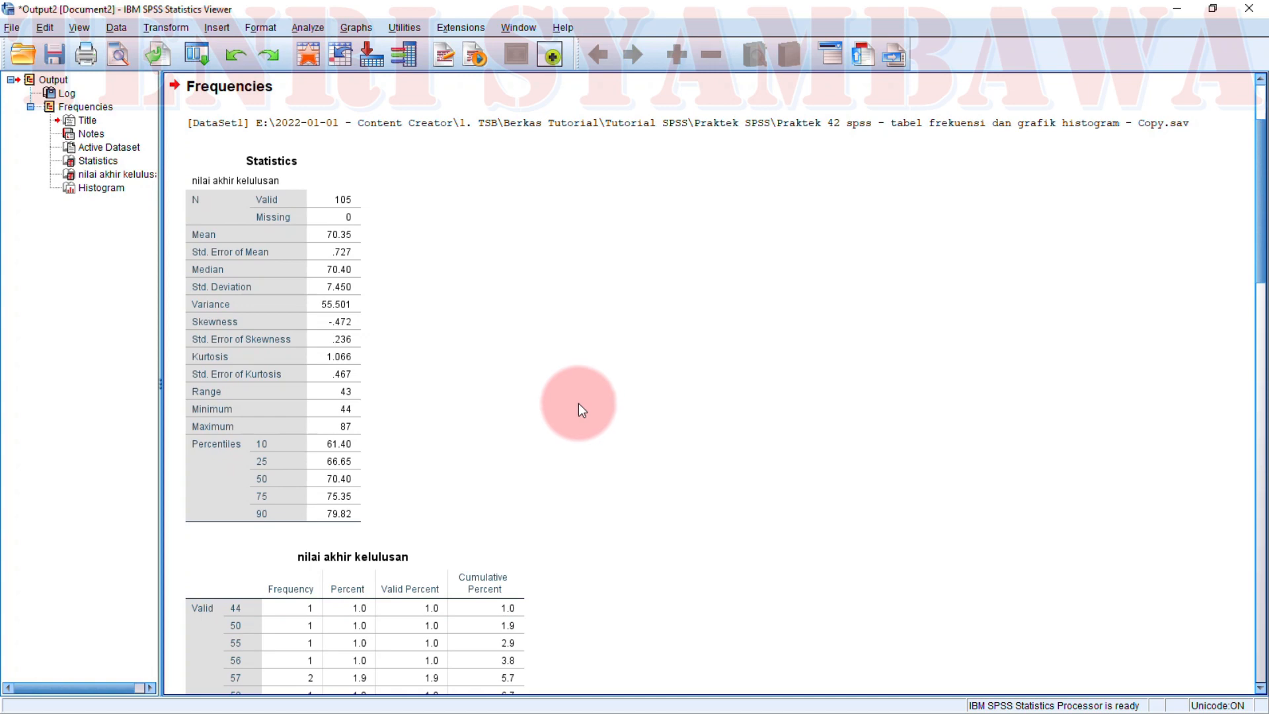
Examine the output's statistics table, the frequency table for nilai akhir kelulusan and the histogram with its normal curve.
scroll(577, 403, "down", 6)
scroll(588, 399, "up", 3)
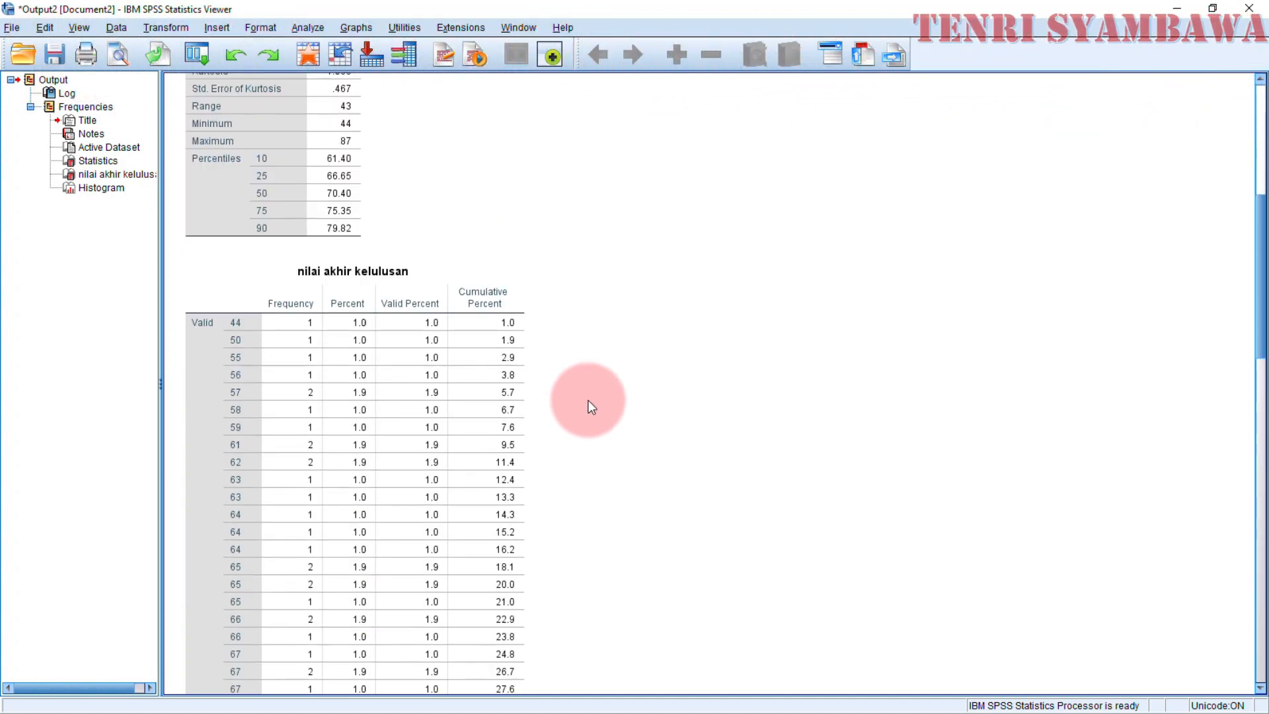
scroll(588, 399, "down", 10)
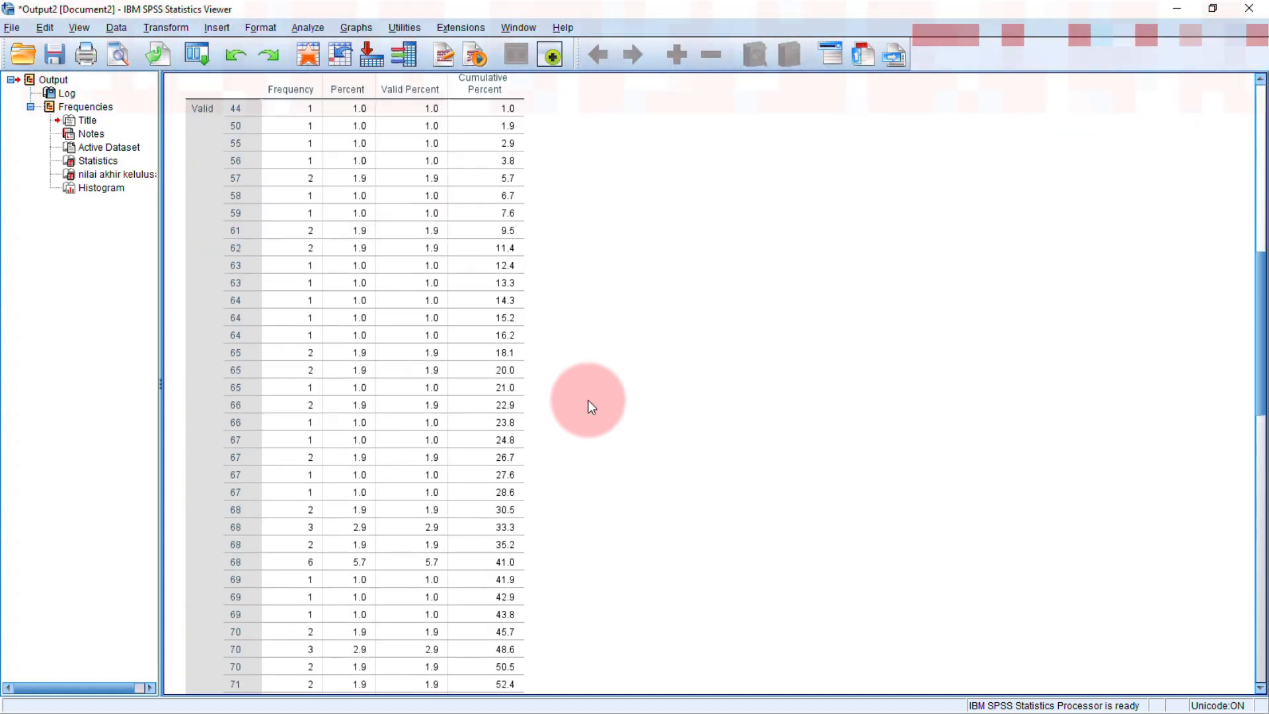
scroll(588, 400, "down", 5)
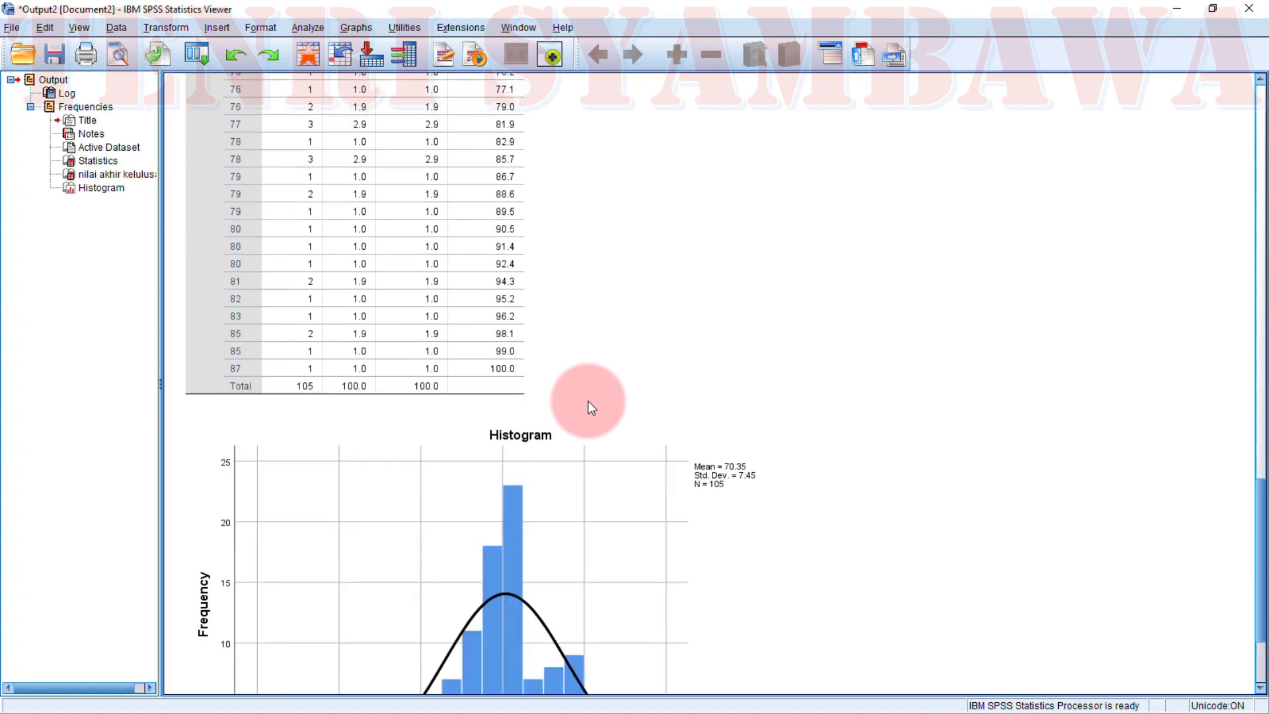
scroll(863, 419, "down", 3)
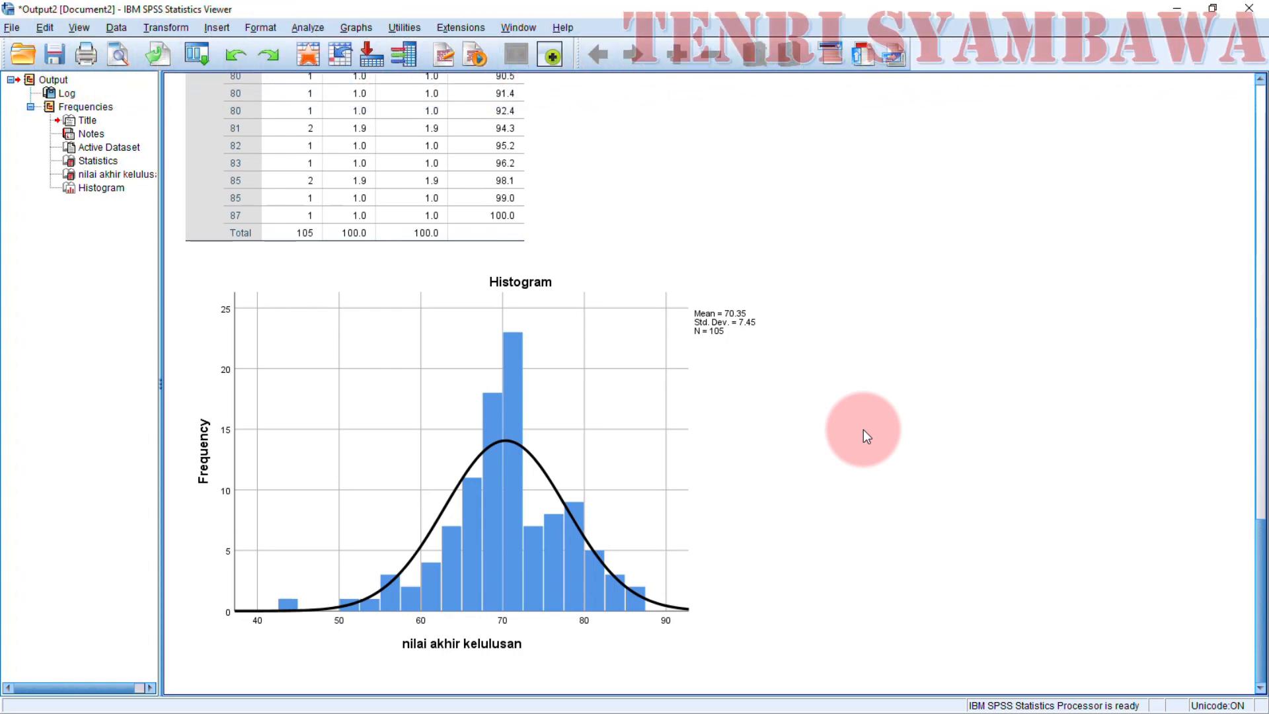
scroll(863, 430, "up", 3)
scroll(863, 430, "up", 20)
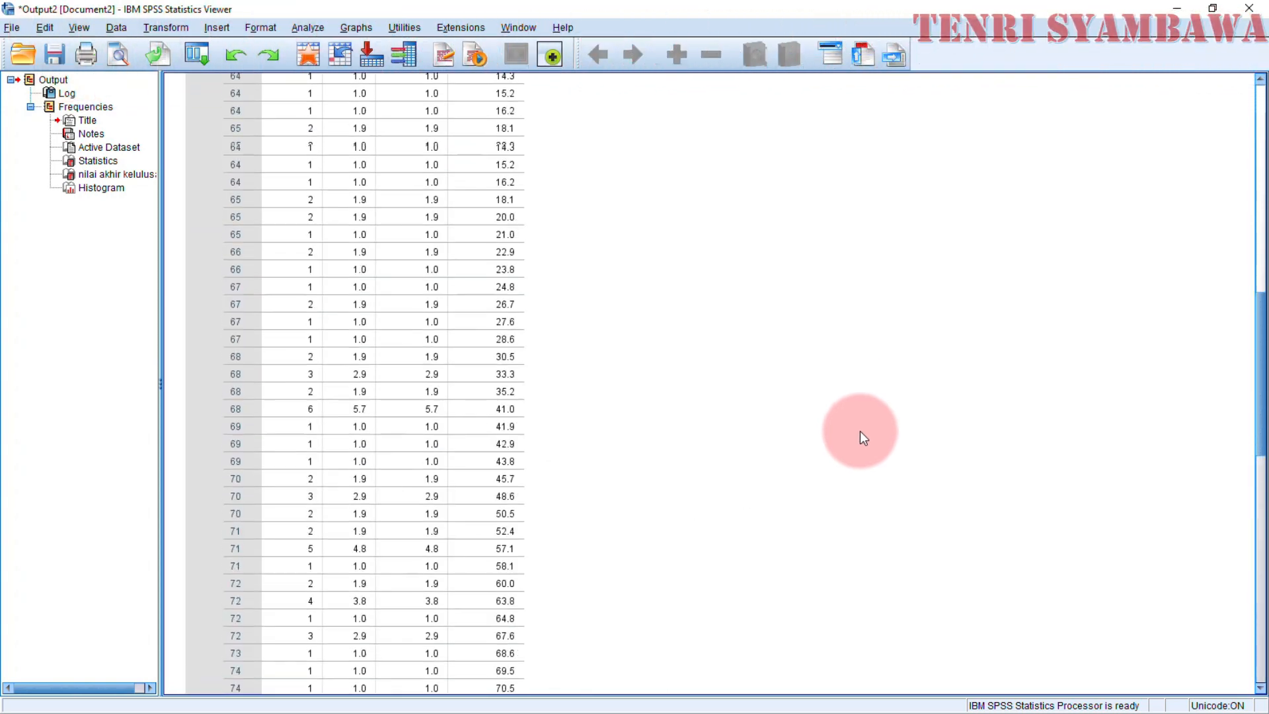
scroll(853, 437, "up", 4)
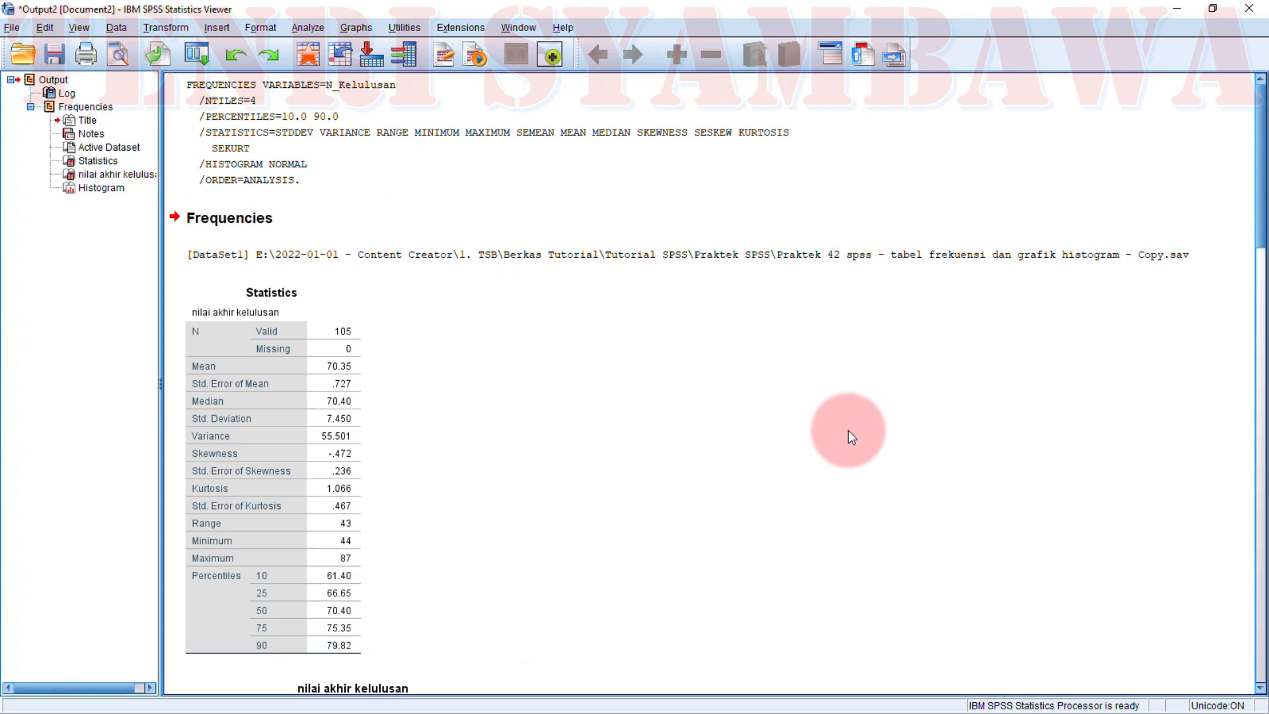
scroll(847, 430, "down", 6)
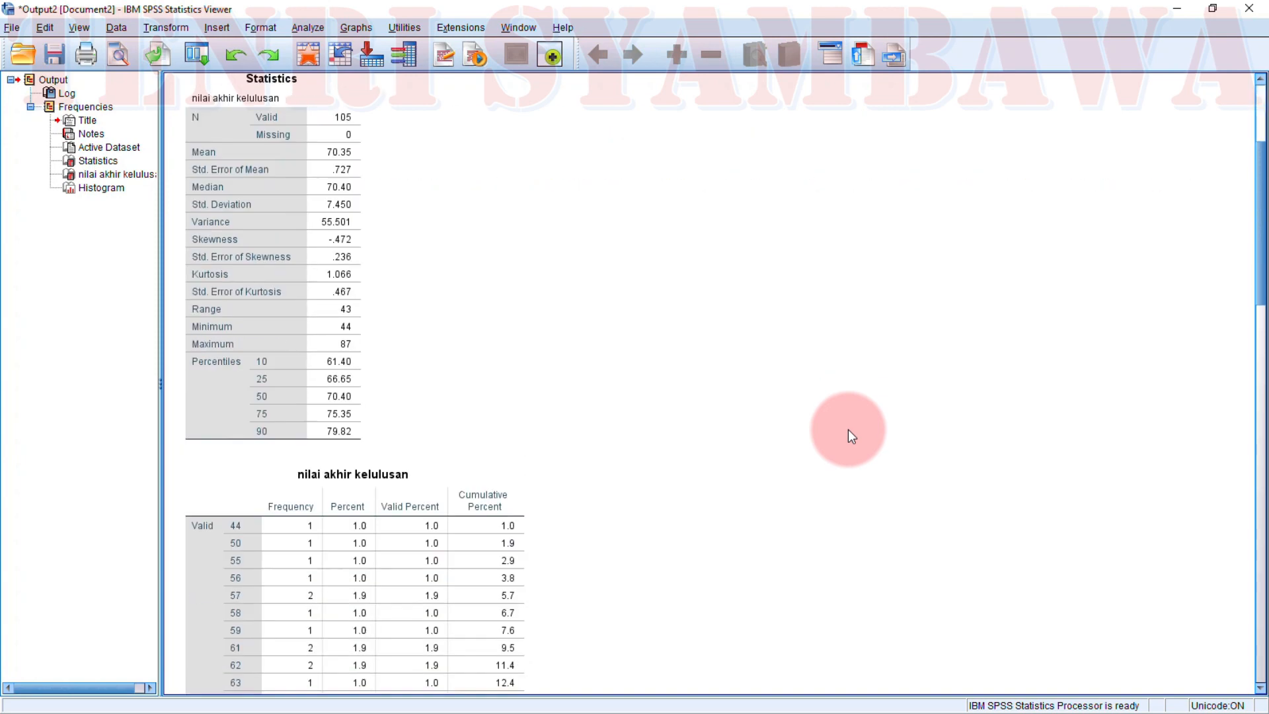
scroll(848, 433, "down", 12)
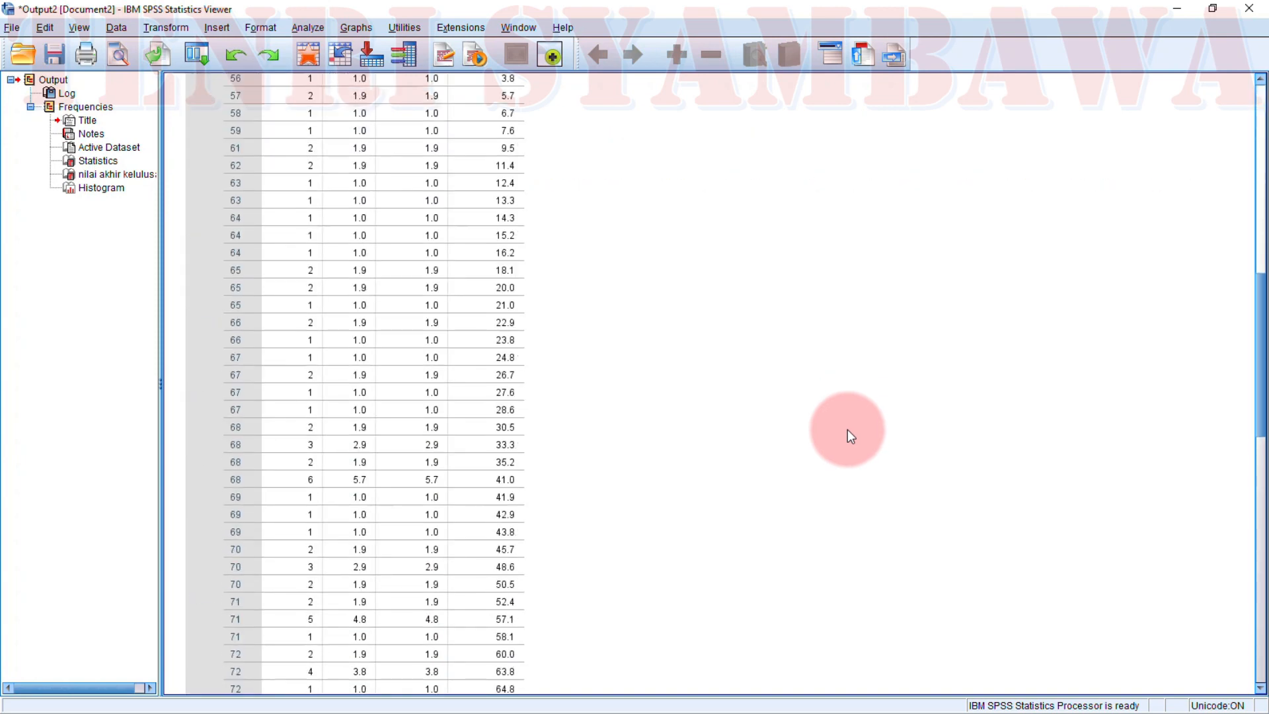
scroll(847, 429, "down", 7)
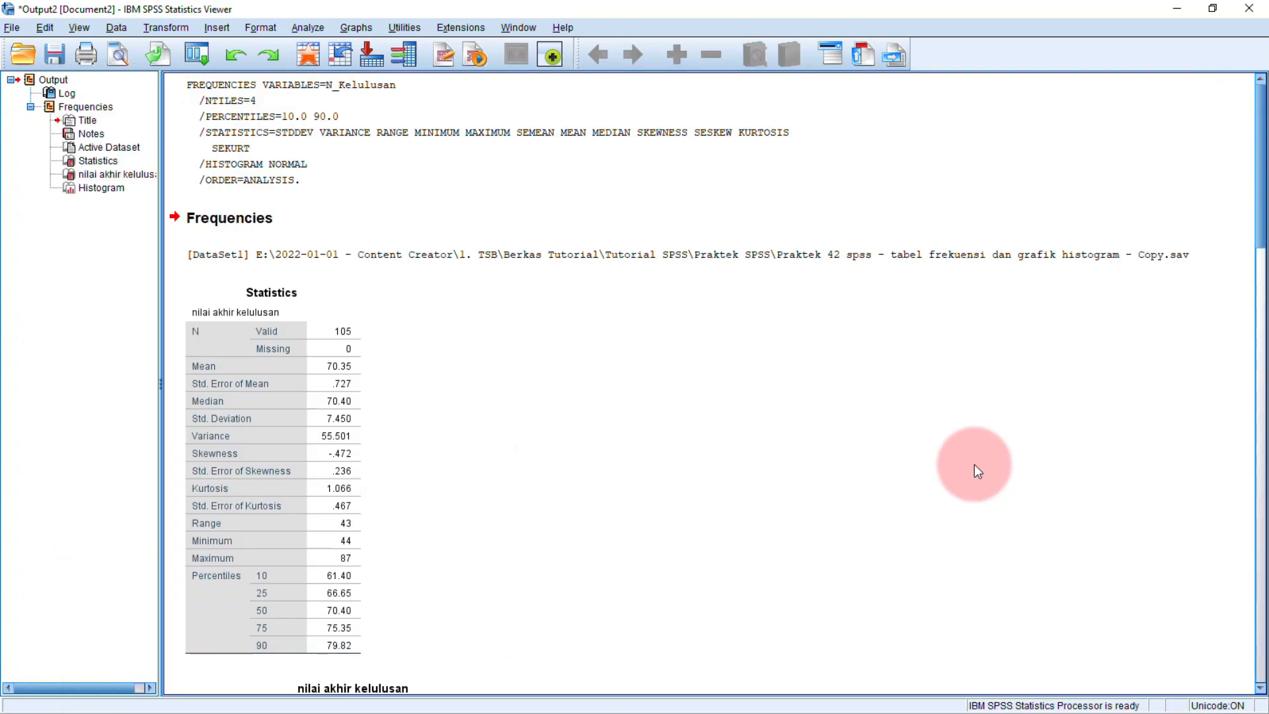
scroll(974, 466, "down", 10)
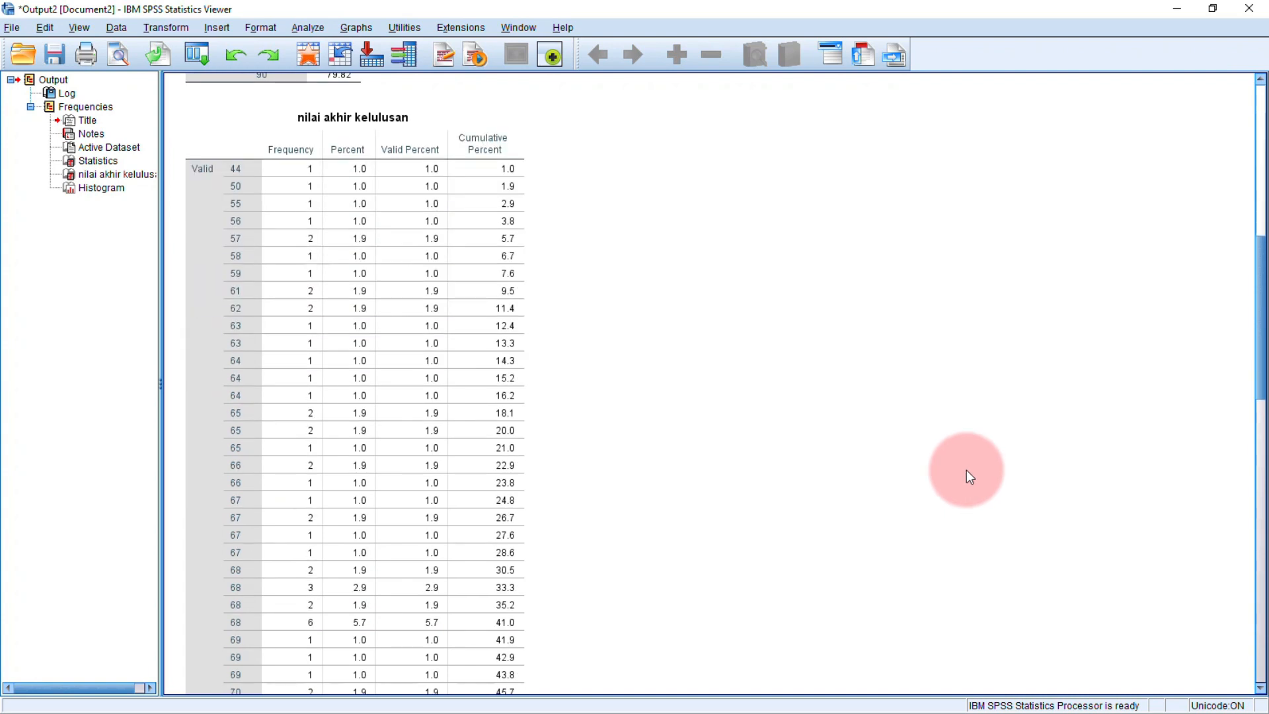
scroll(966, 470, "down", 10)
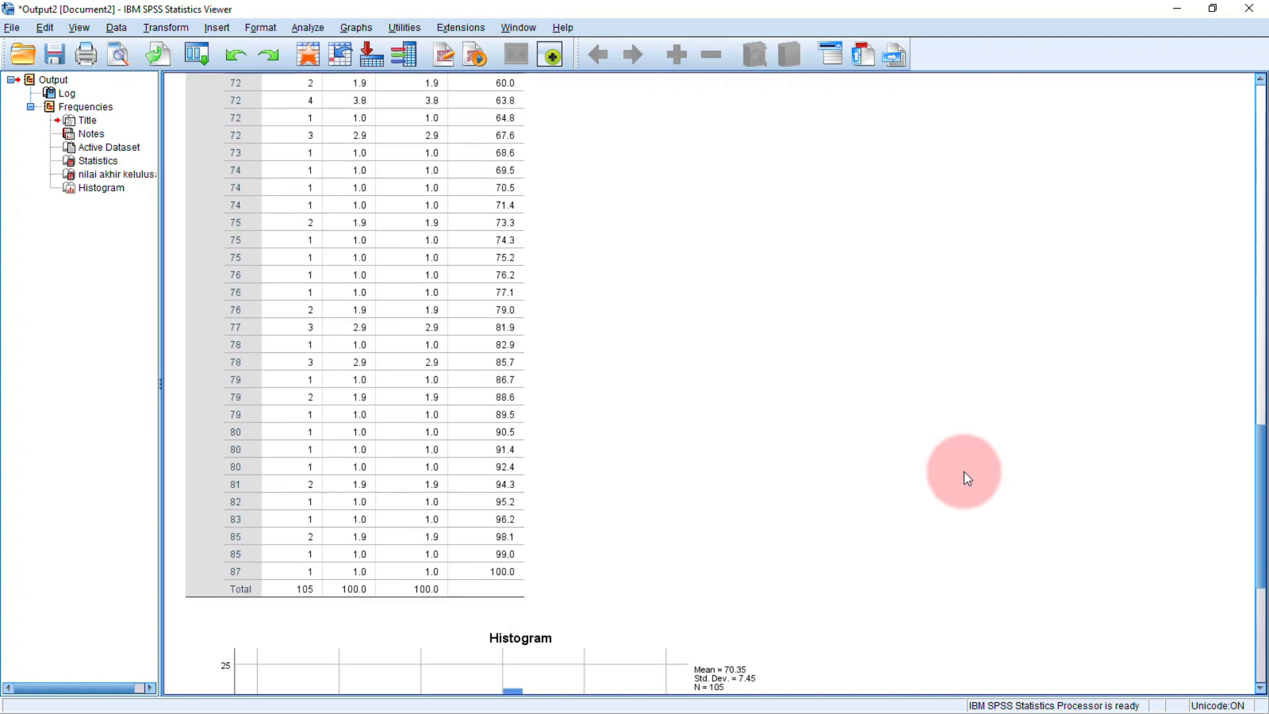
scroll(958, 473, "up", 15)
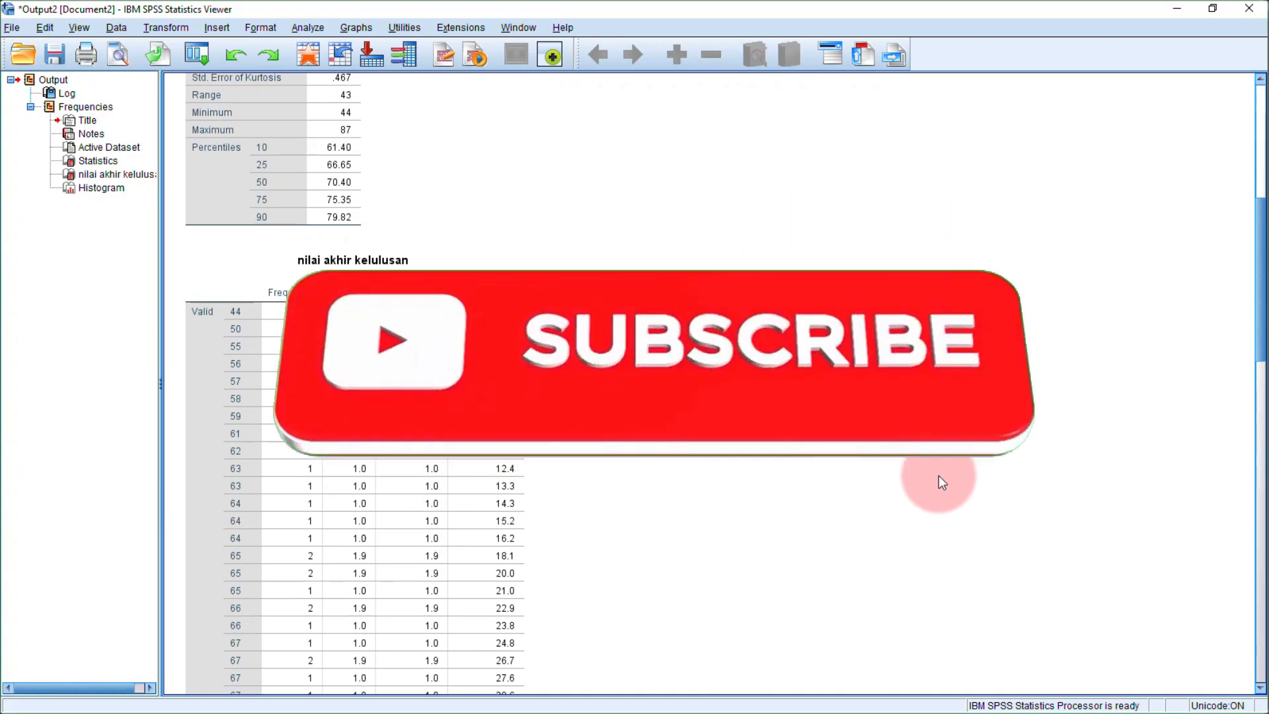
scroll(939, 476, "down", 3)
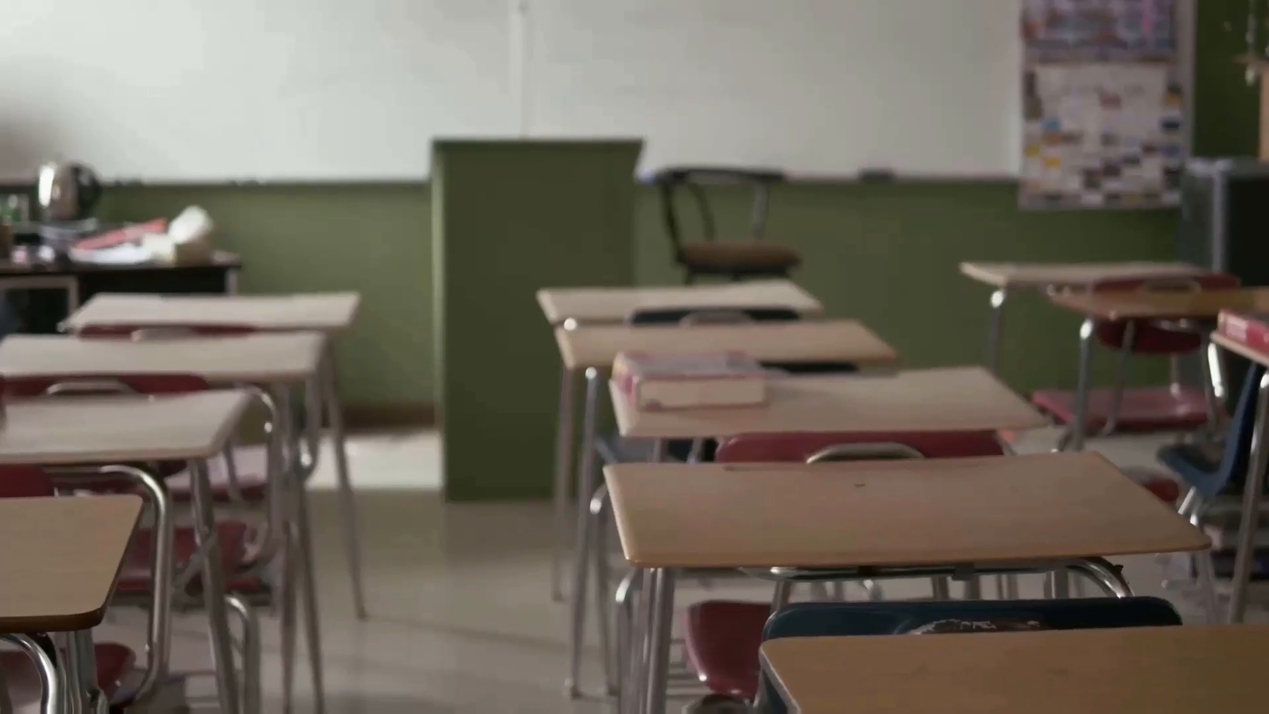